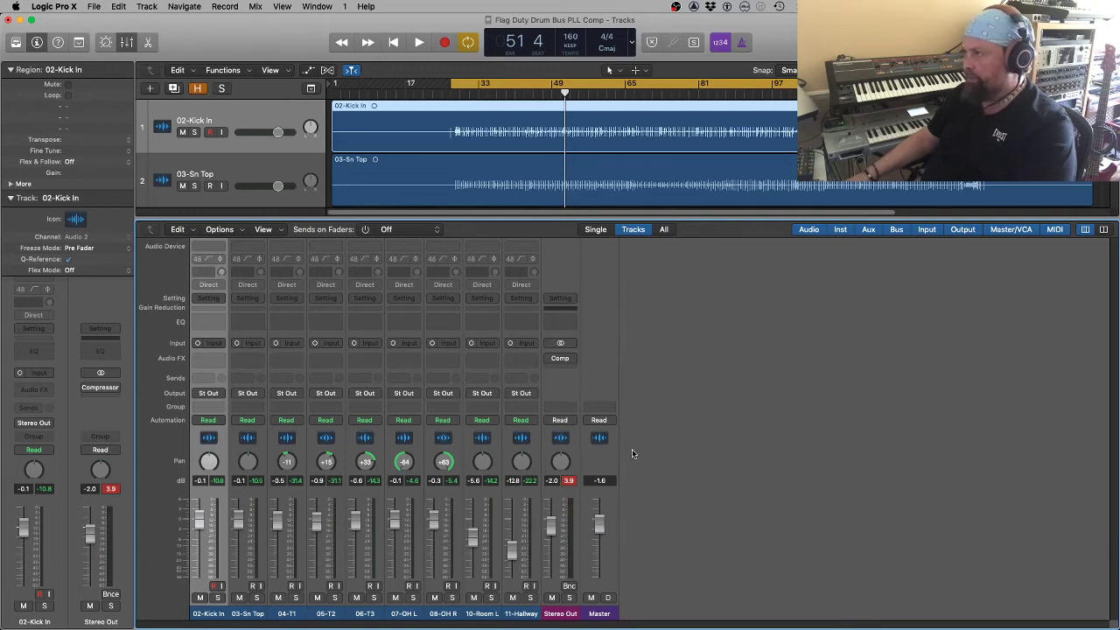
# Step: Play the drum mix with its compression bypassed, stop playback and open the Compressor on the Stereo Out channel
pyautogui.press('space')
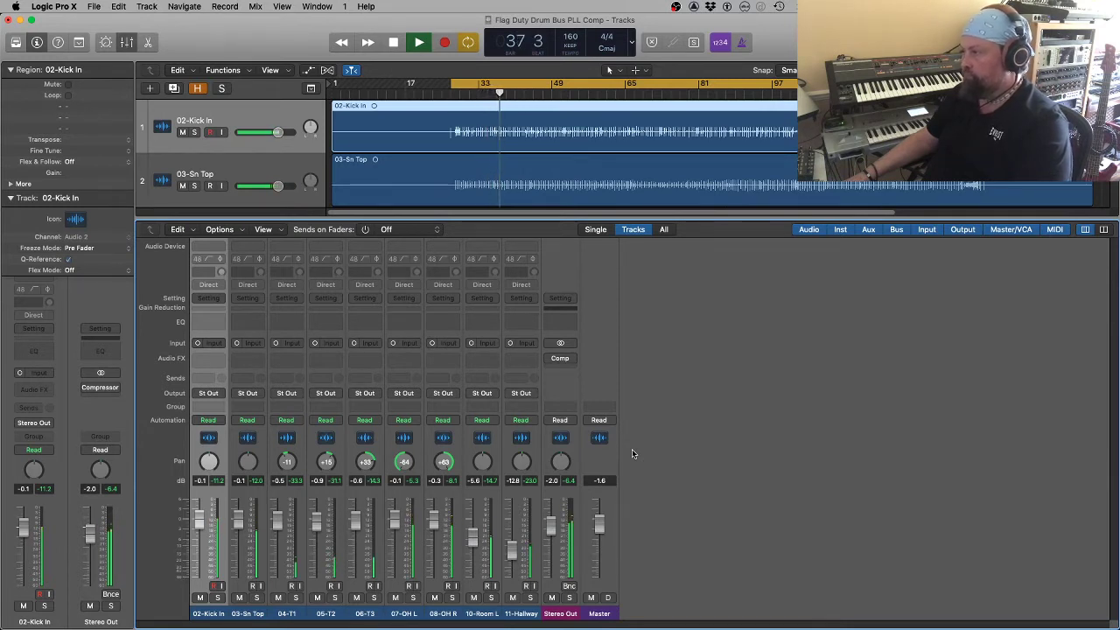
pyautogui.press('space')
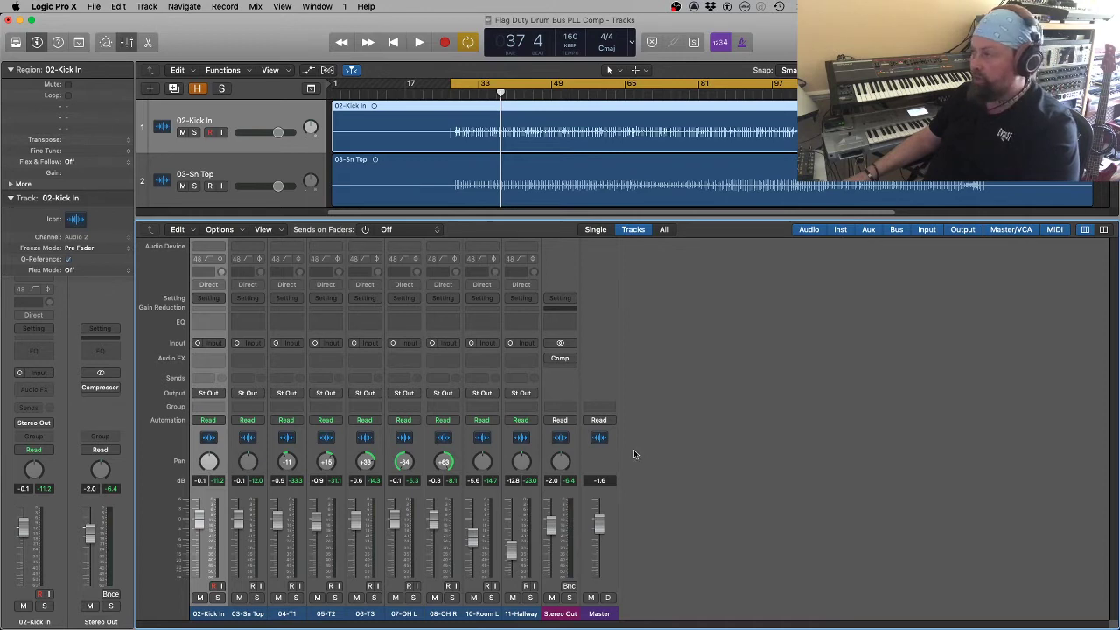
pyautogui.moveTo(561, 360)
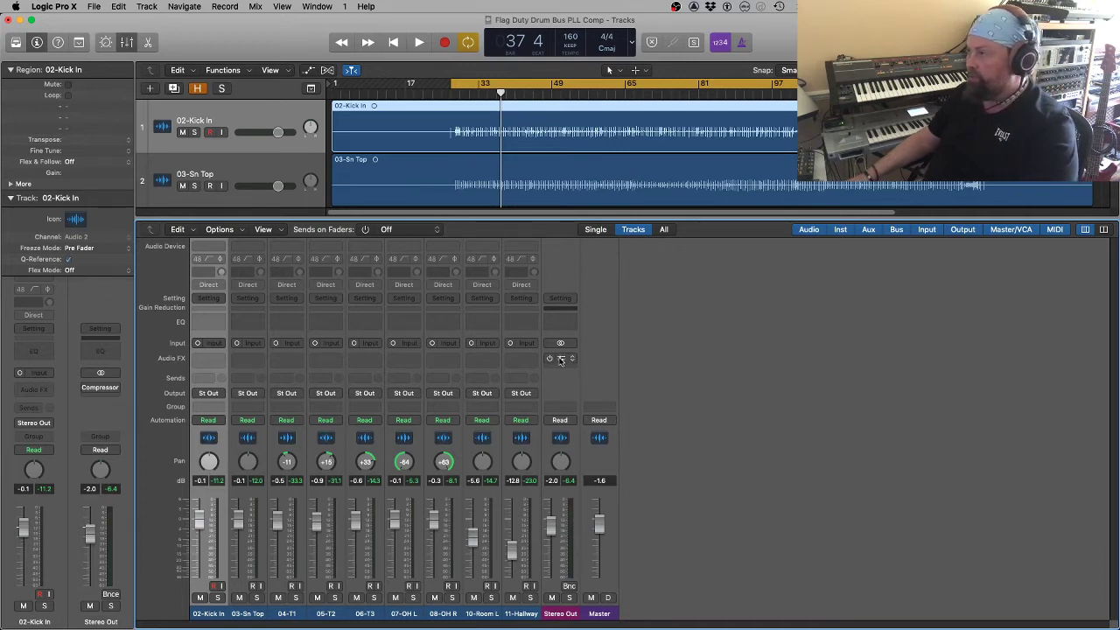
pyautogui.click(561, 360)
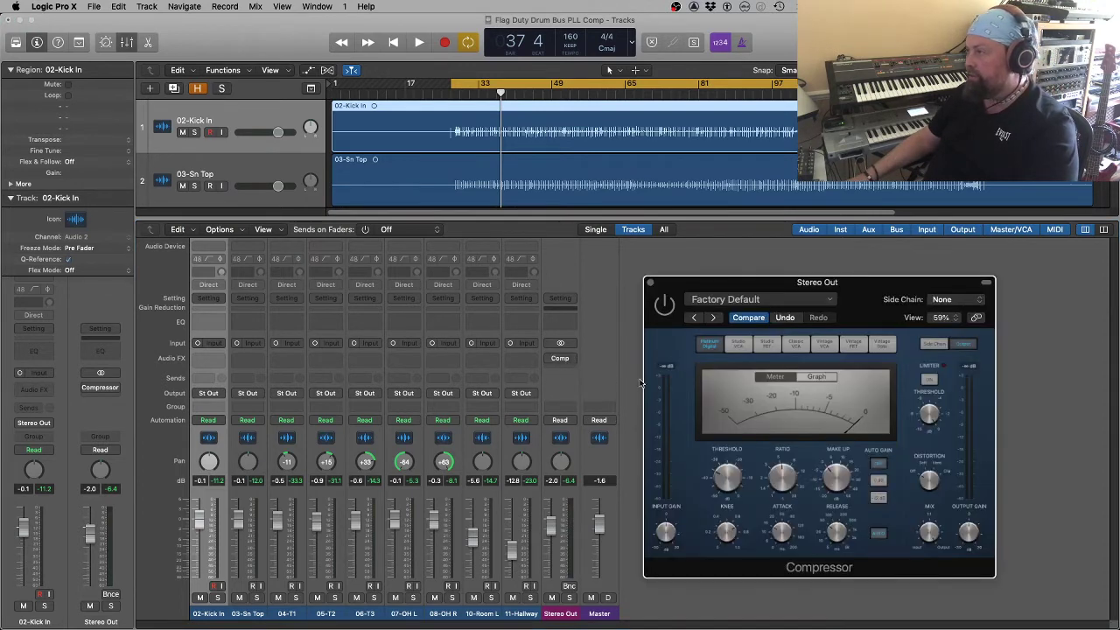
pyautogui.moveTo(798, 484)
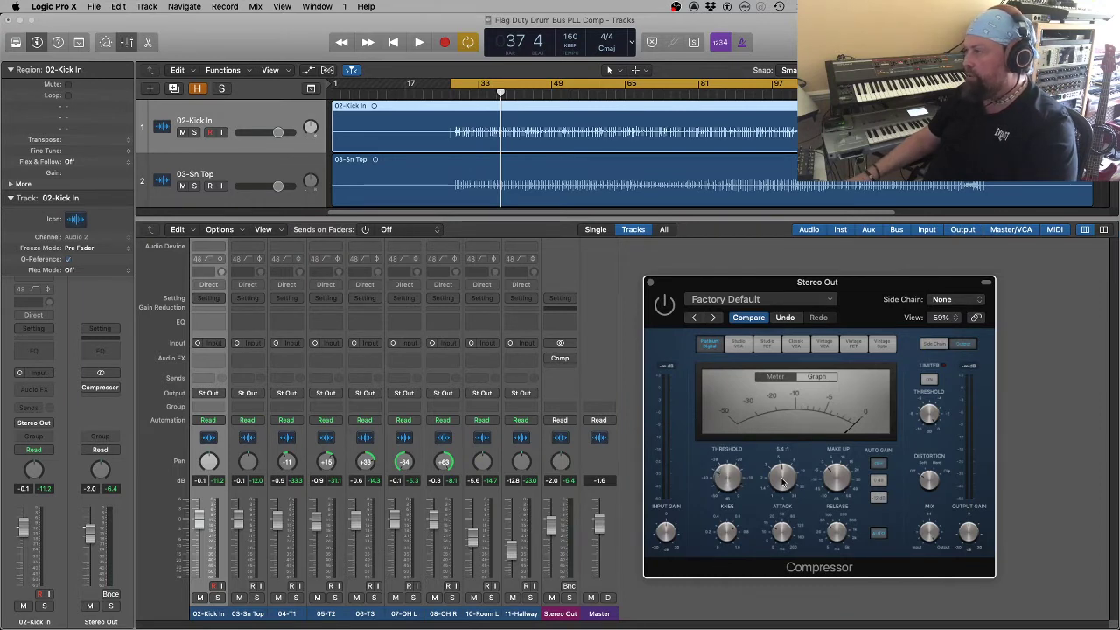
# Step: Turn on the Stereo Out Compressor, play the drums through it while trying the release control, and stop playback
pyautogui.click(670, 310)
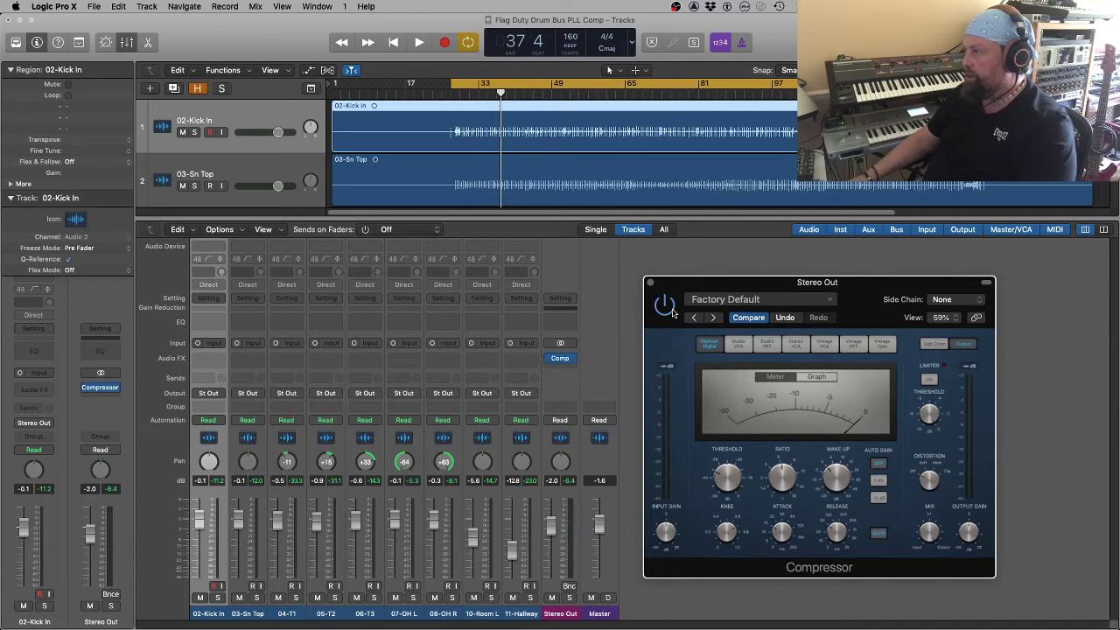
pyautogui.press('space')
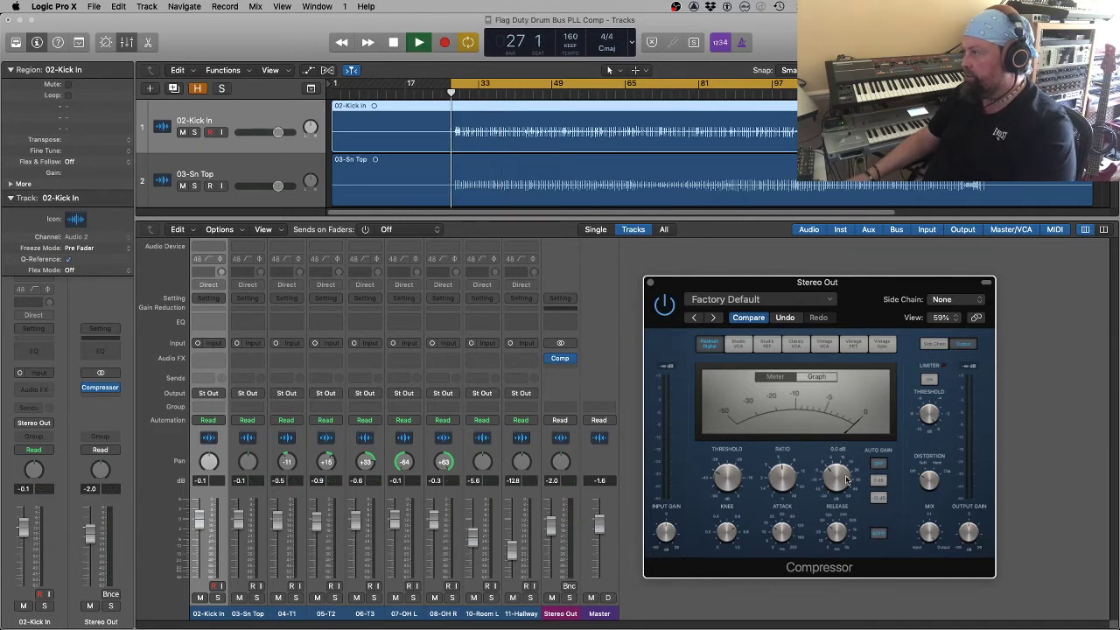
pyautogui.moveTo(841, 471)
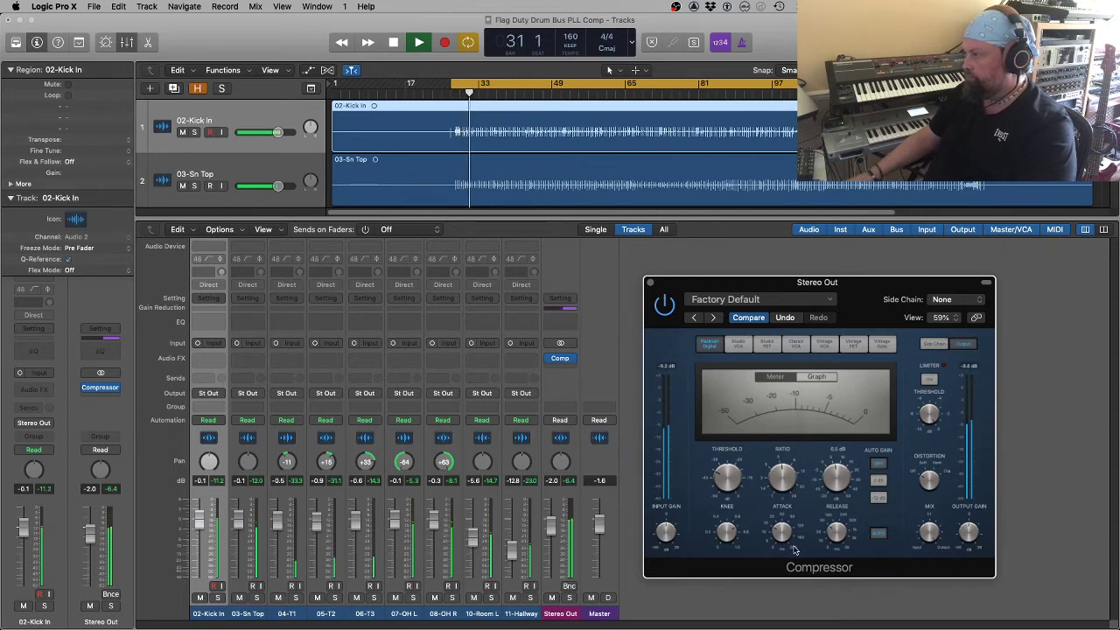
pyautogui.moveTo(831, 534); pyautogui.dragTo(830, 551)
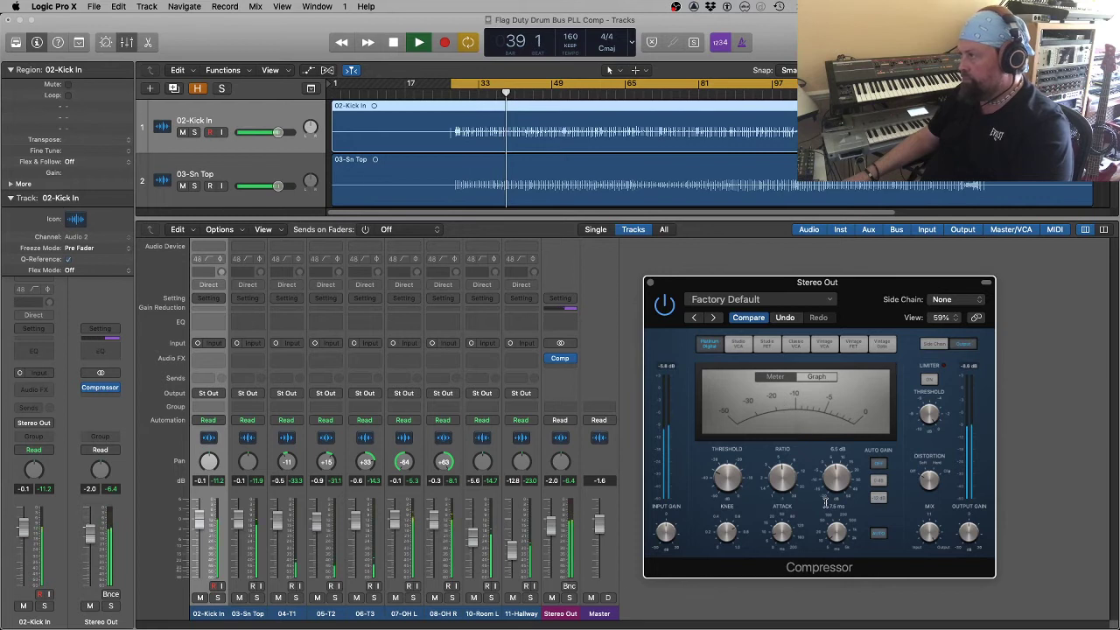
pyautogui.press('space')
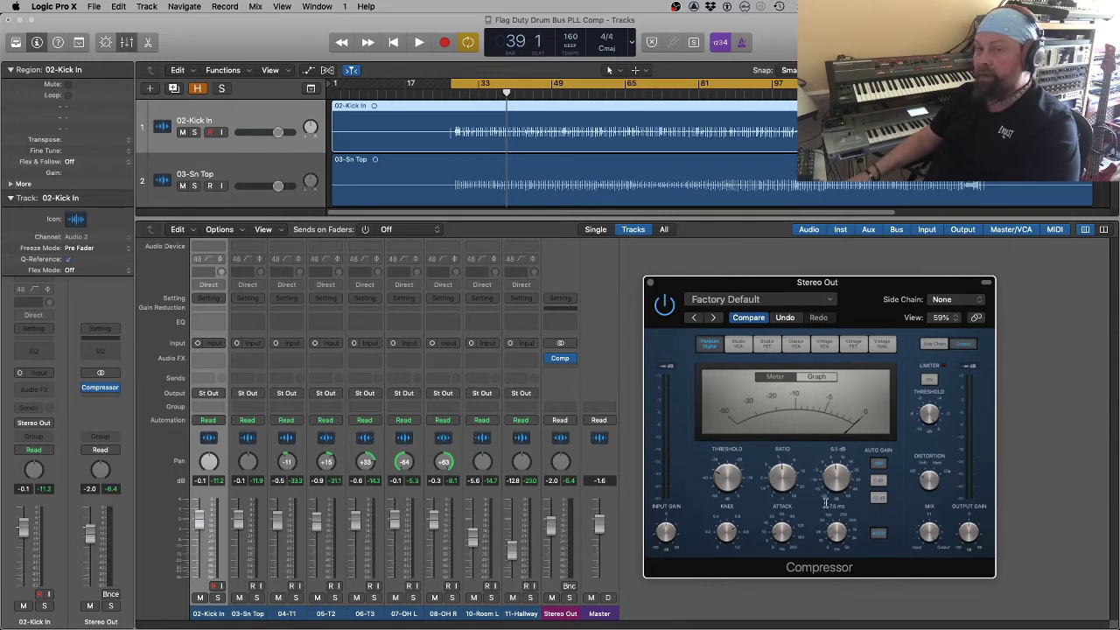
# Step: Remove the Compressor from the Stereo Out channel and play the drums briefly without it
pyautogui.click(649, 283)
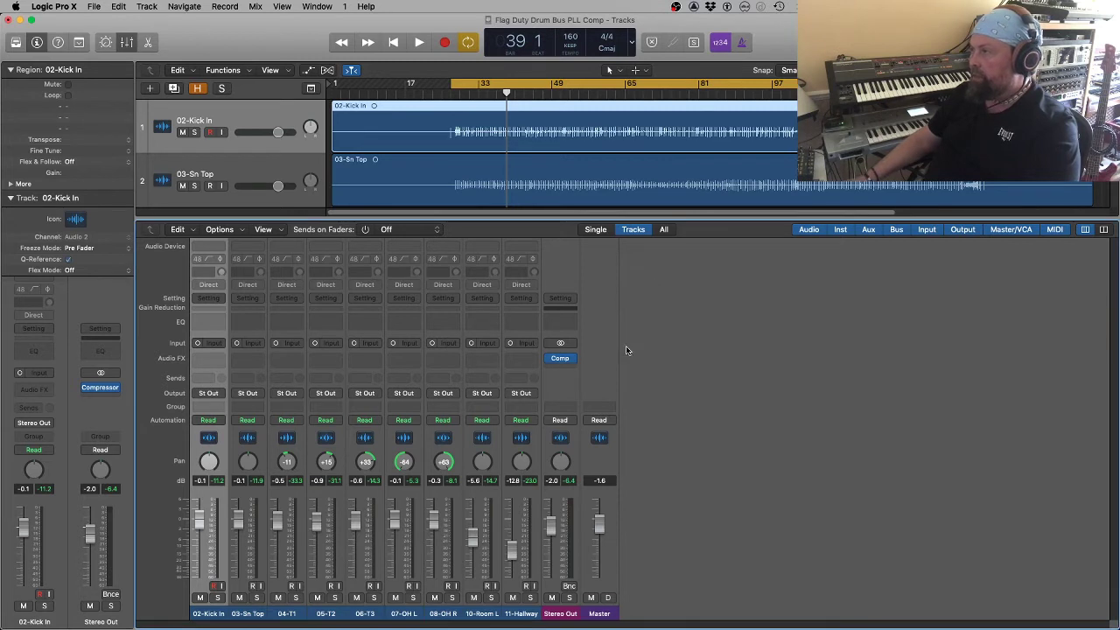
pyautogui.click(573, 358)
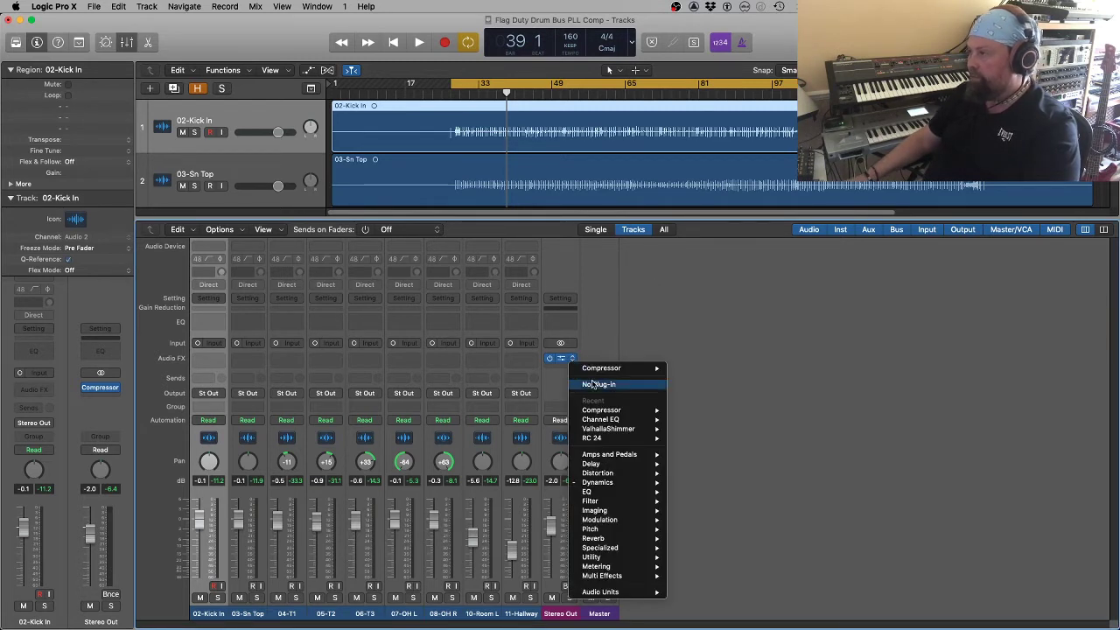
pyautogui.click(591, 384)
pyautogui.press('space')
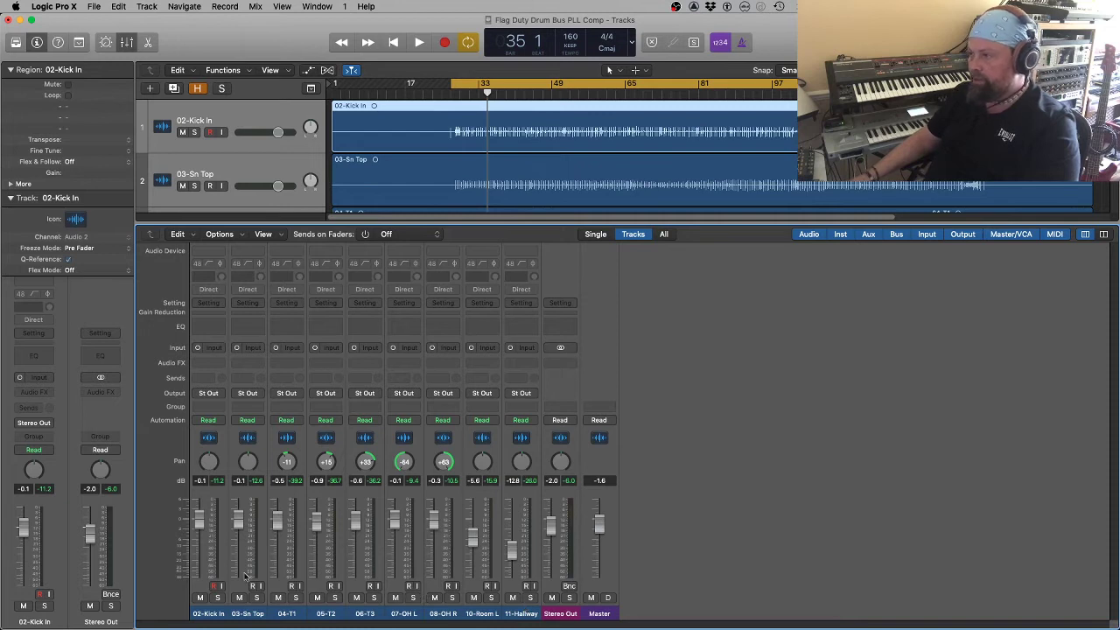
# Step: Add a send to Bus 32 on all drum channels from 02-Kick In through 11-Hallway at once
pyautogui.moveTo(223, 604); pyautogui.dragTo(531, 612)
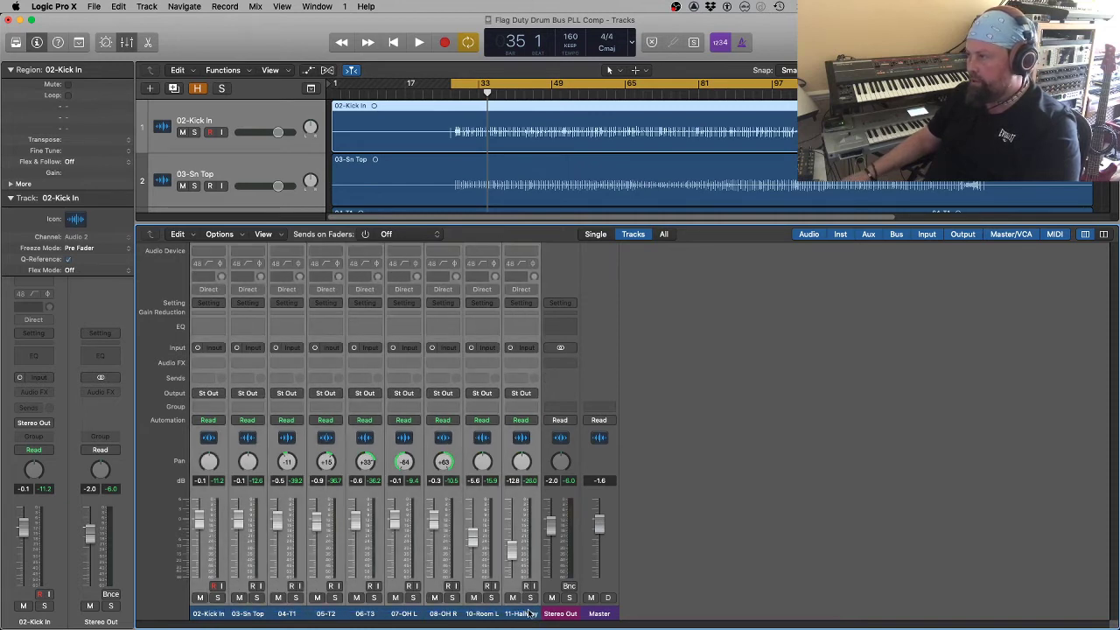
pyautogui.click(211, 380)
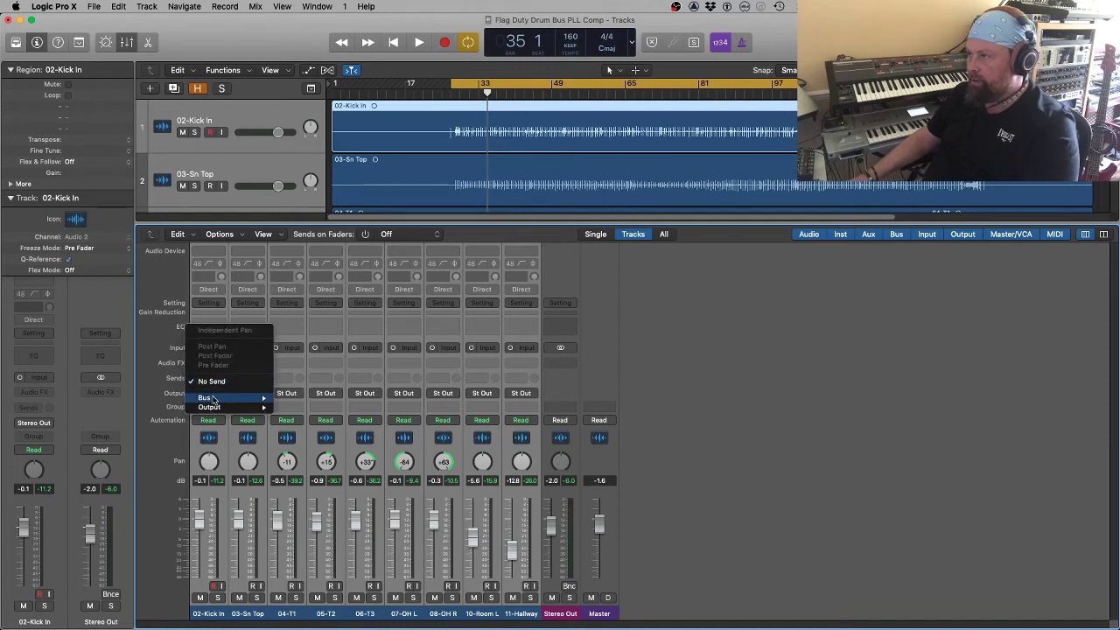
pyautogui.moveTo(210, 398)
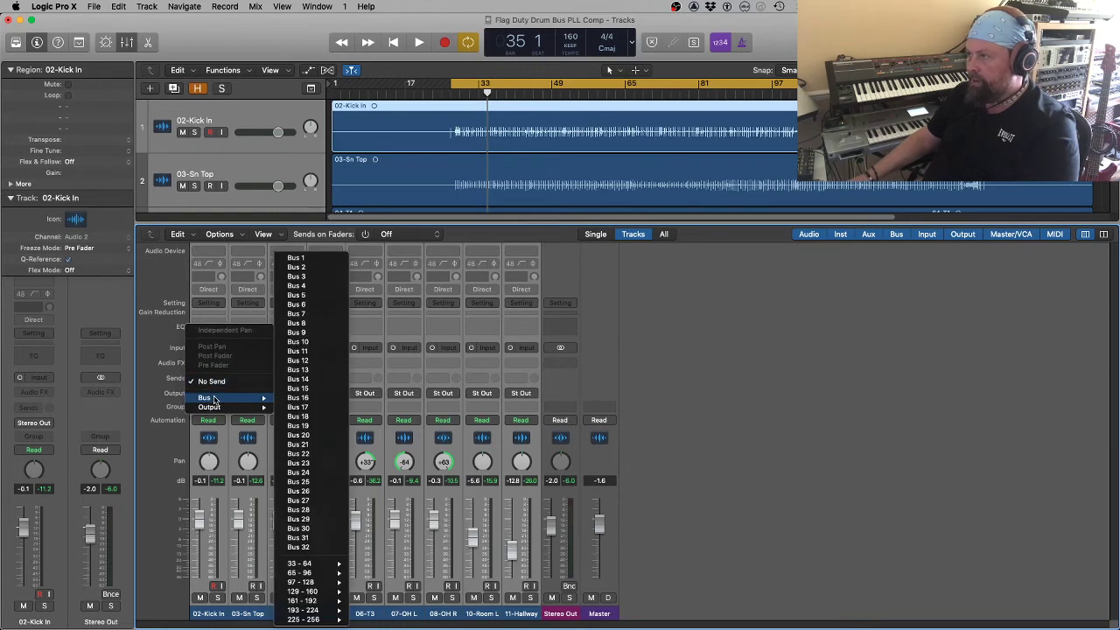
pyautogui.click(298, 547)
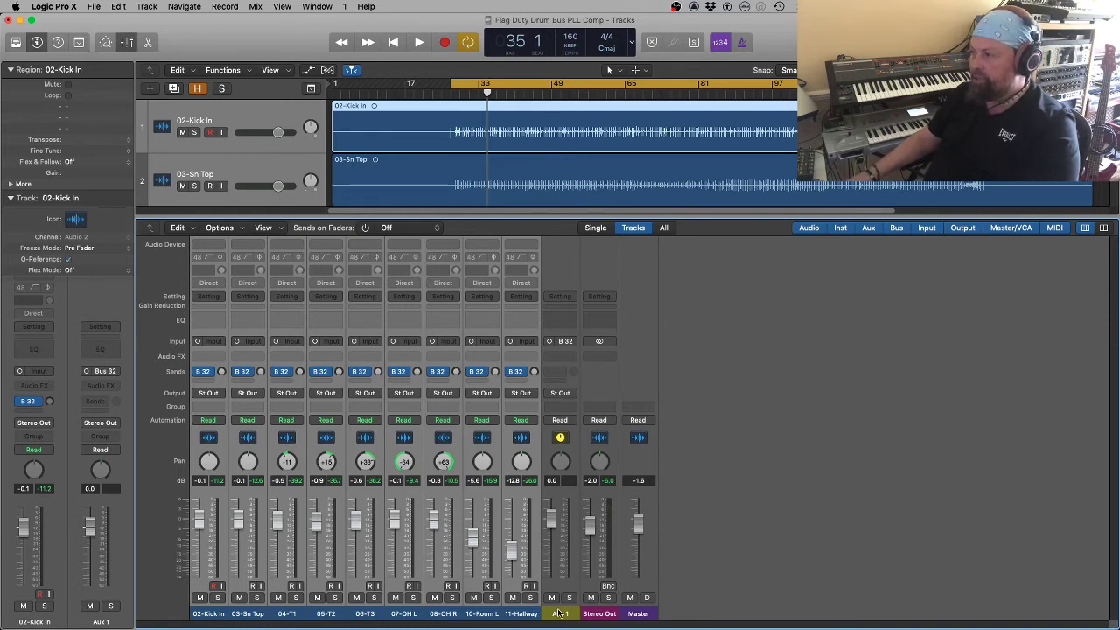
# Step: Switch the new aux channel fed by Bus 32 to stereo and name it "drum bus comp"
pyautogui.click(550, 342)
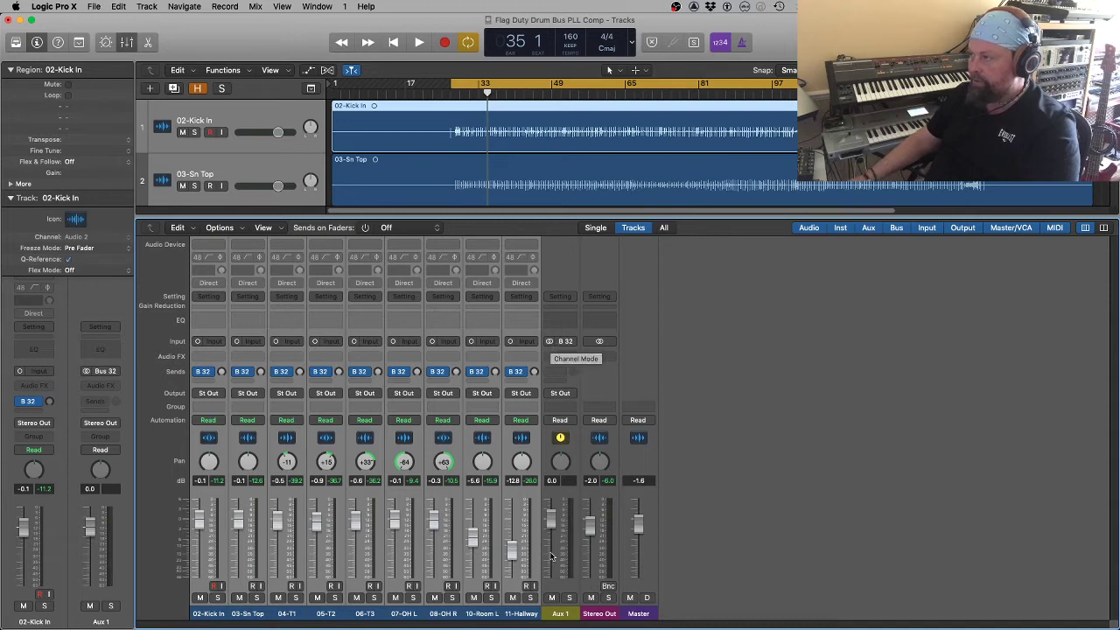
pyautogui.doubleClick(564, 615)
pyautogui.write('drum')
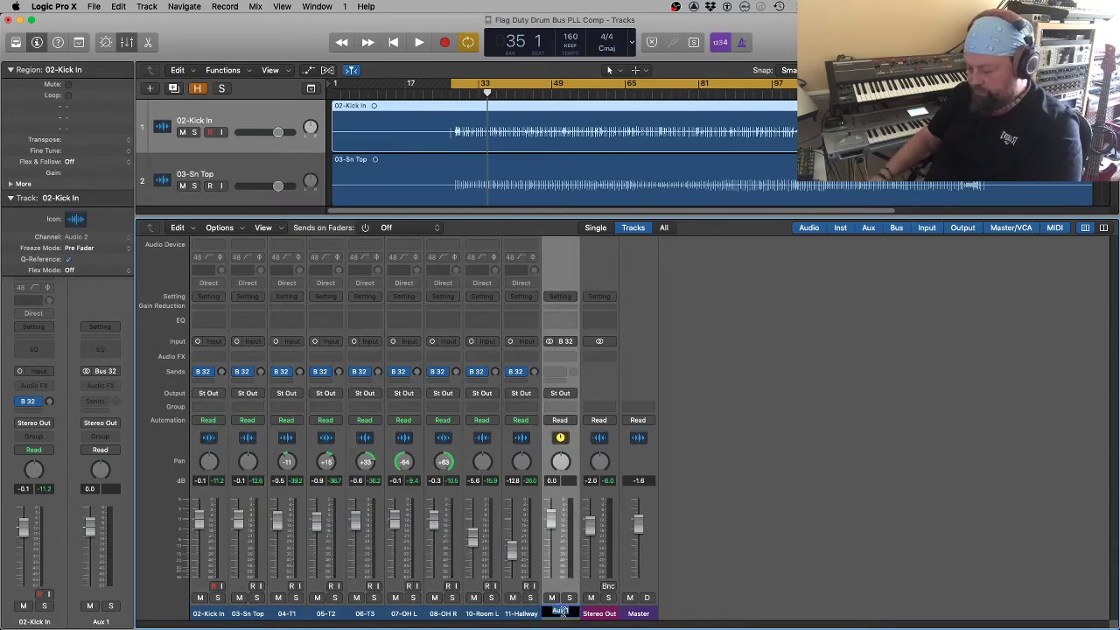
pyautogui.write(' bus comp')
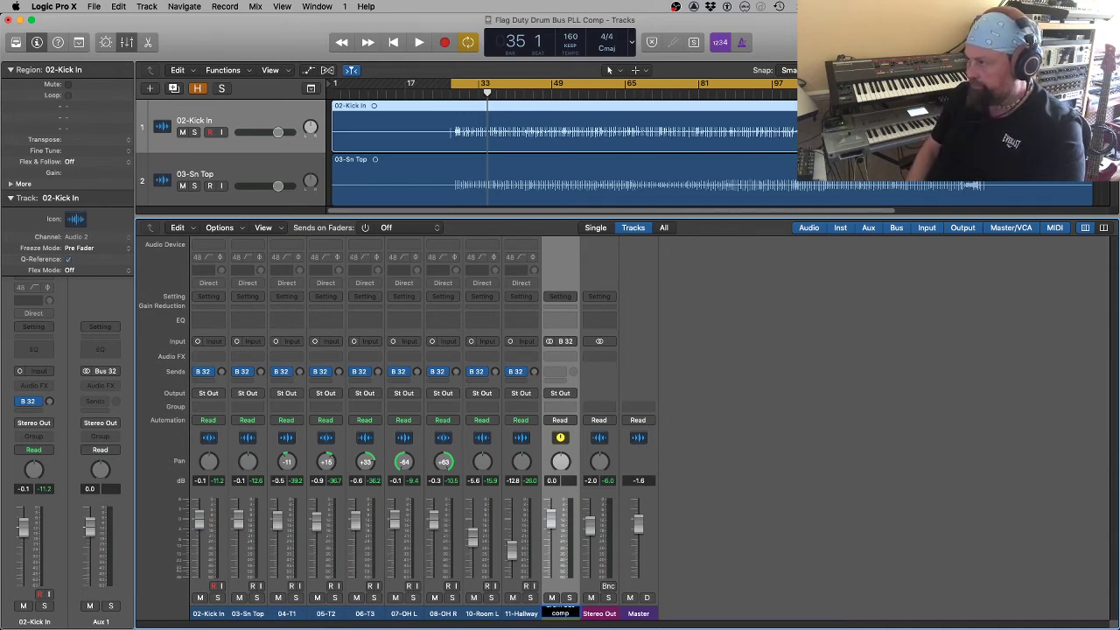
pyautogui.press('Return')
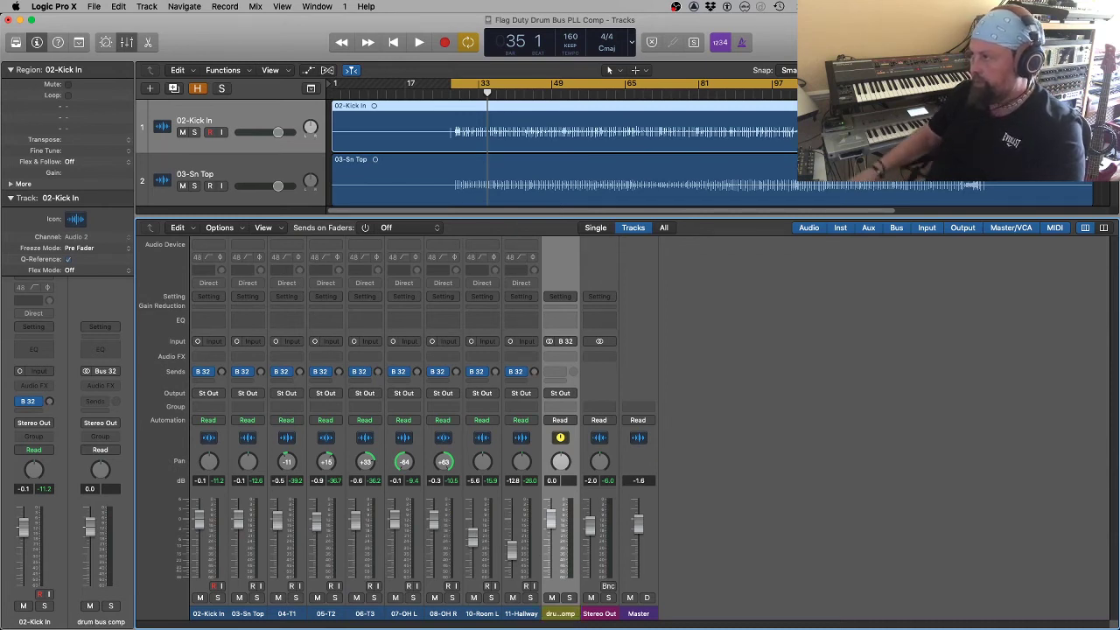
# Step: Set the Bus 32 sends on all drum channels, 02-Kick In through 11-Hallway, to their default send level together
pyautogui.moveTo(215, 613); pyautogui.dragTo(522, 616)
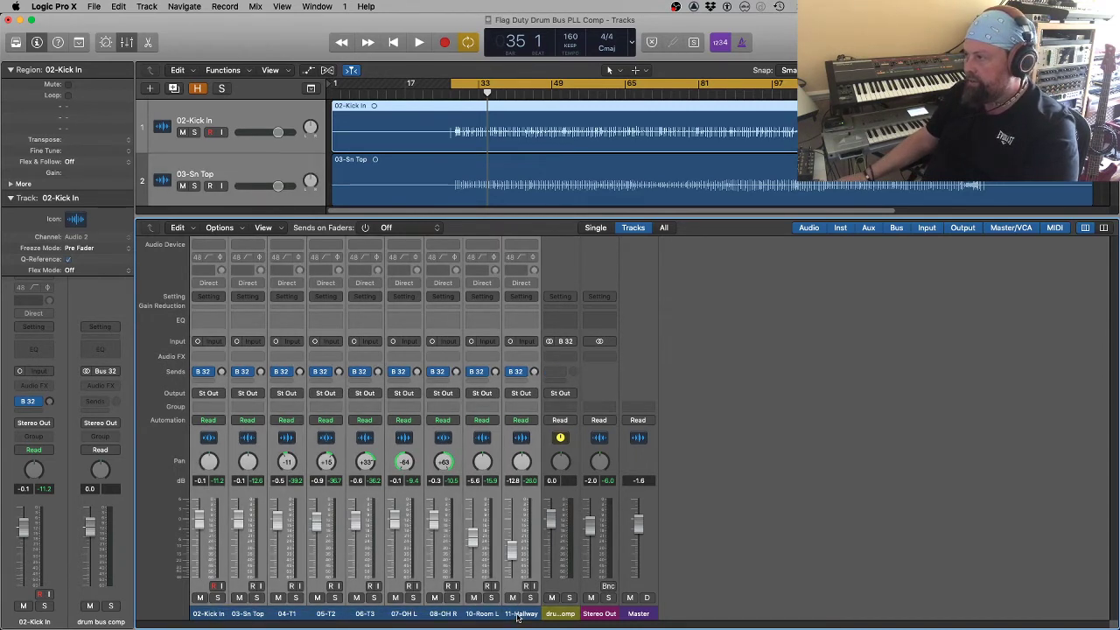
pyautogui.click(211, 374)
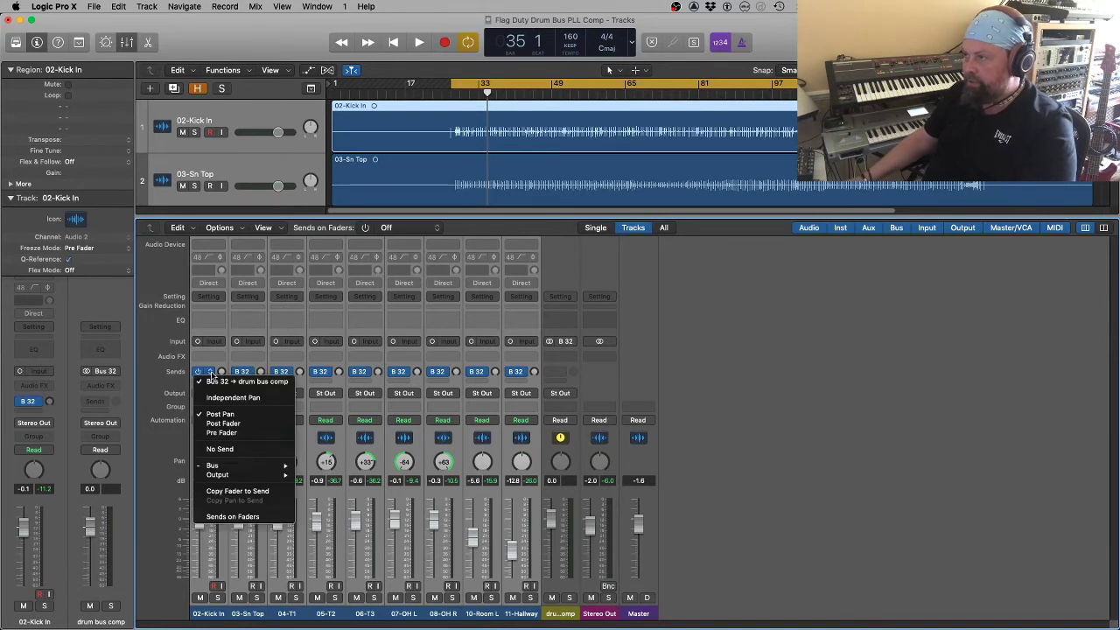
pyautogui.click(227, 420)
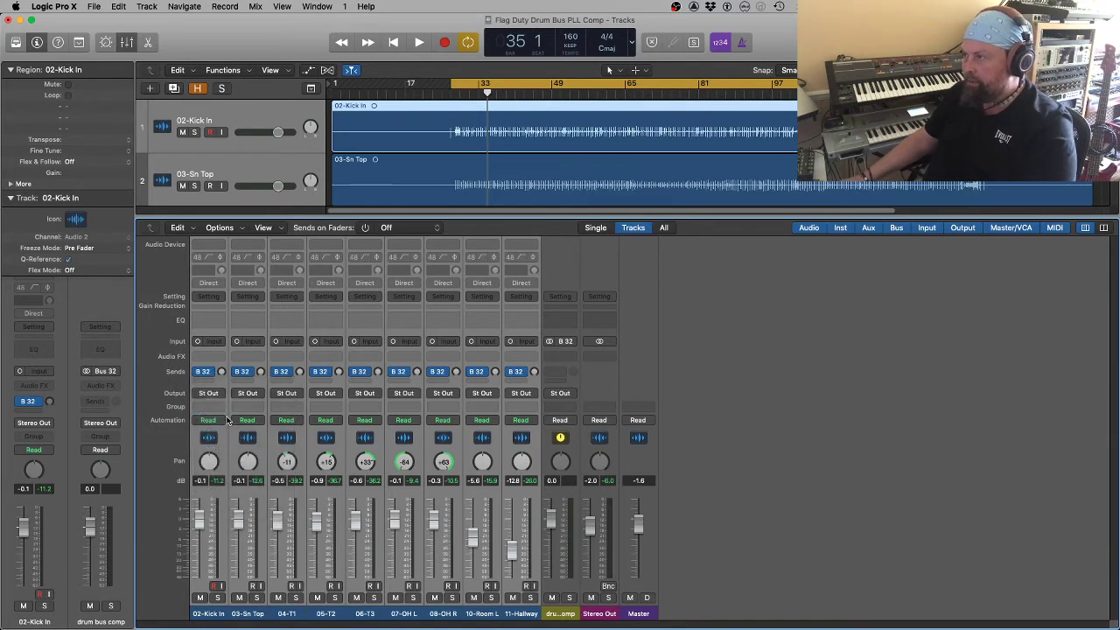
pyautogui.click(223, 372)
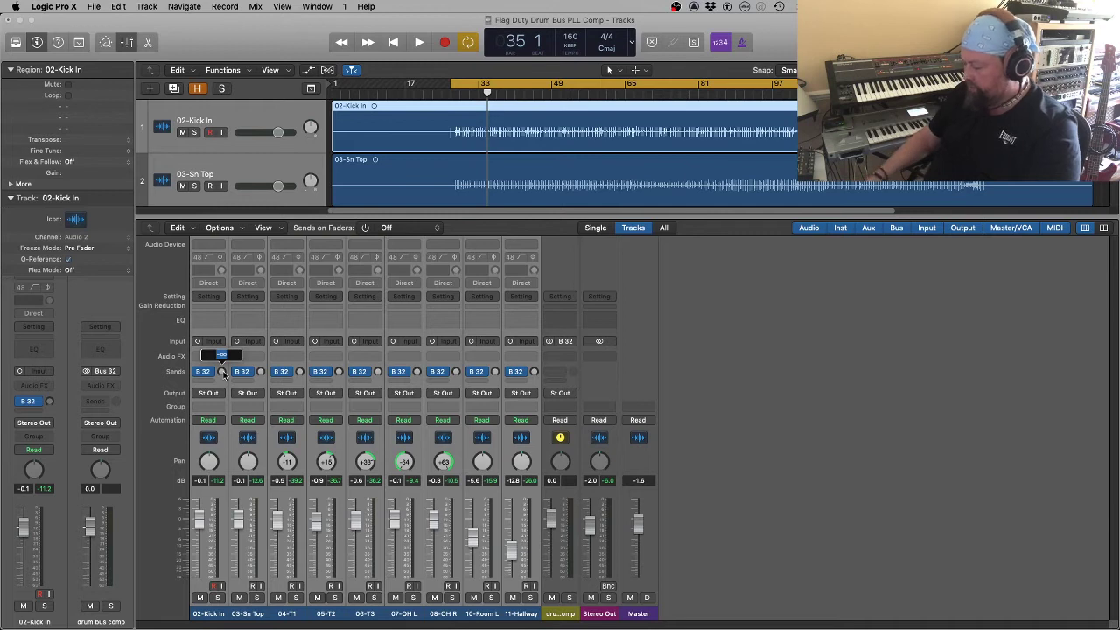
pyautogui.keyDown('alt'); pyautogui.click(223, 372); pyautogui.keyUp('alt')
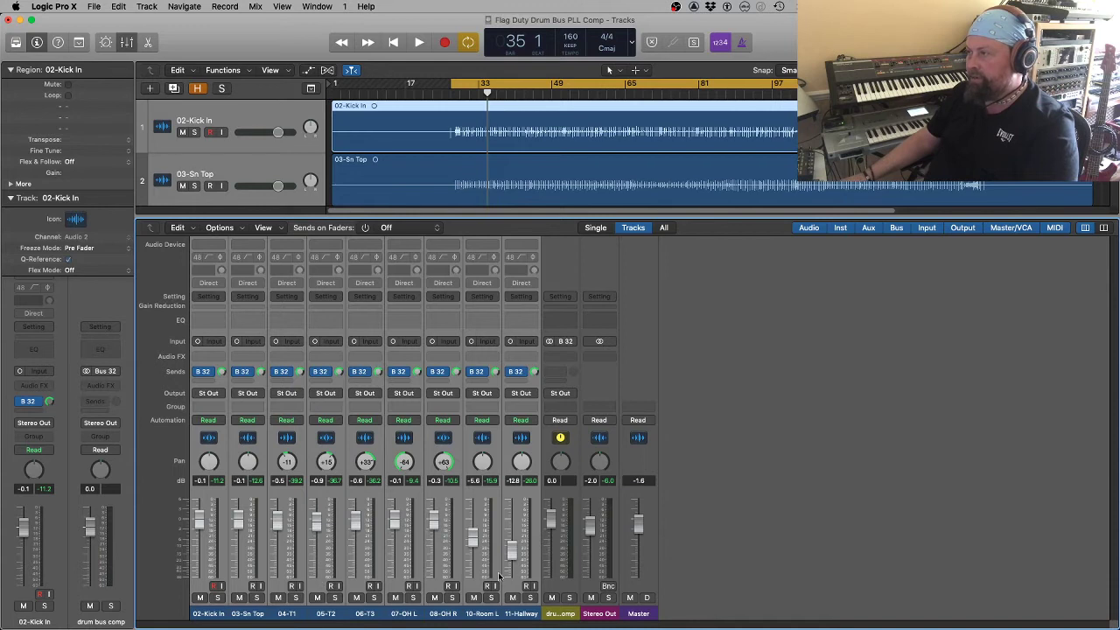
# Step: Play the drums while soloing and unsoloing the drum bus comp aux to compare it with the full mix
pyautogui.click(568, 598)
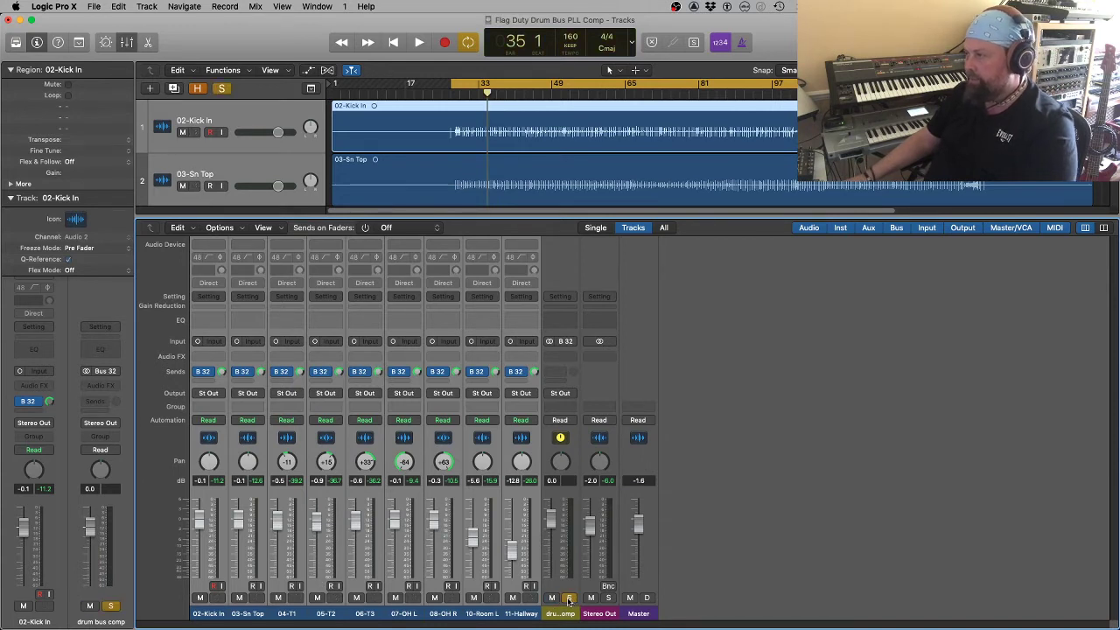
pyautogui.press('space')
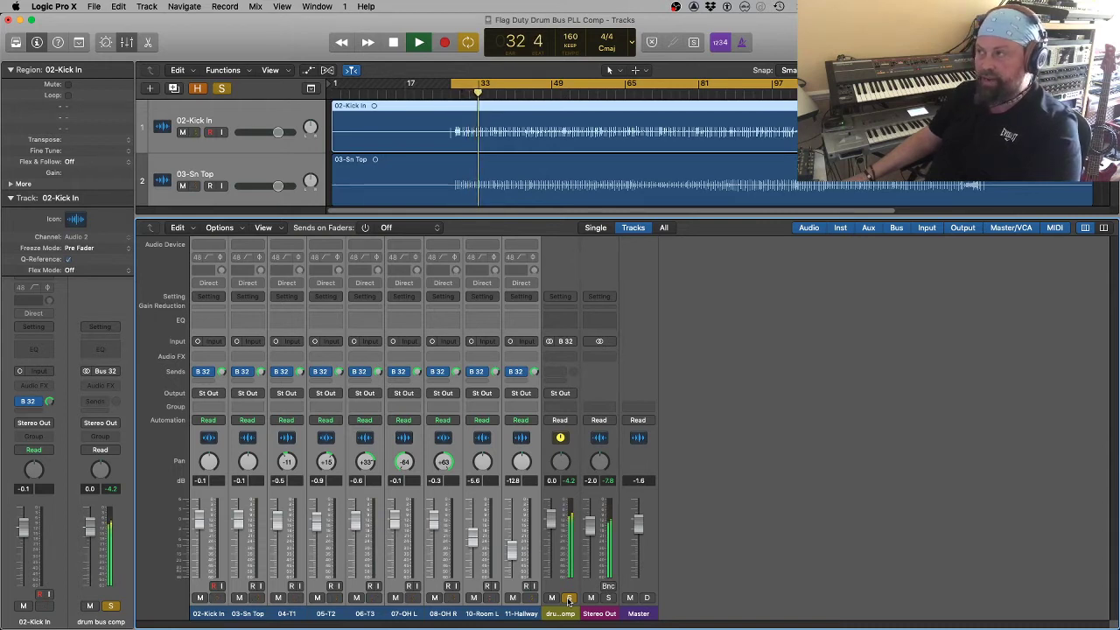
pyautogui.click(568, 597)
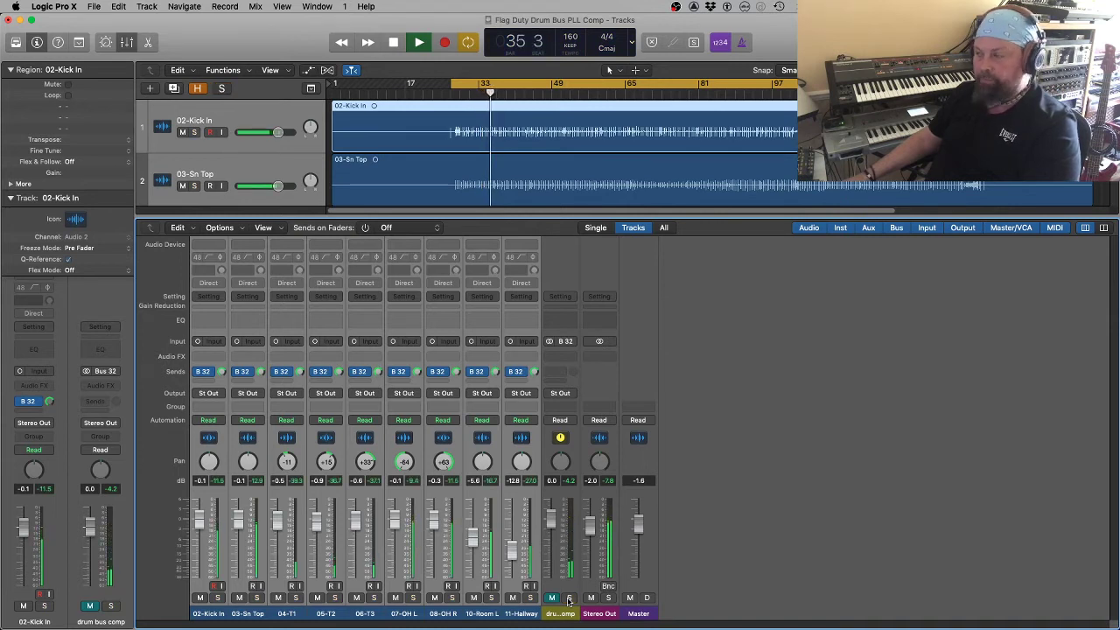
pyautogui.click(569, 598)
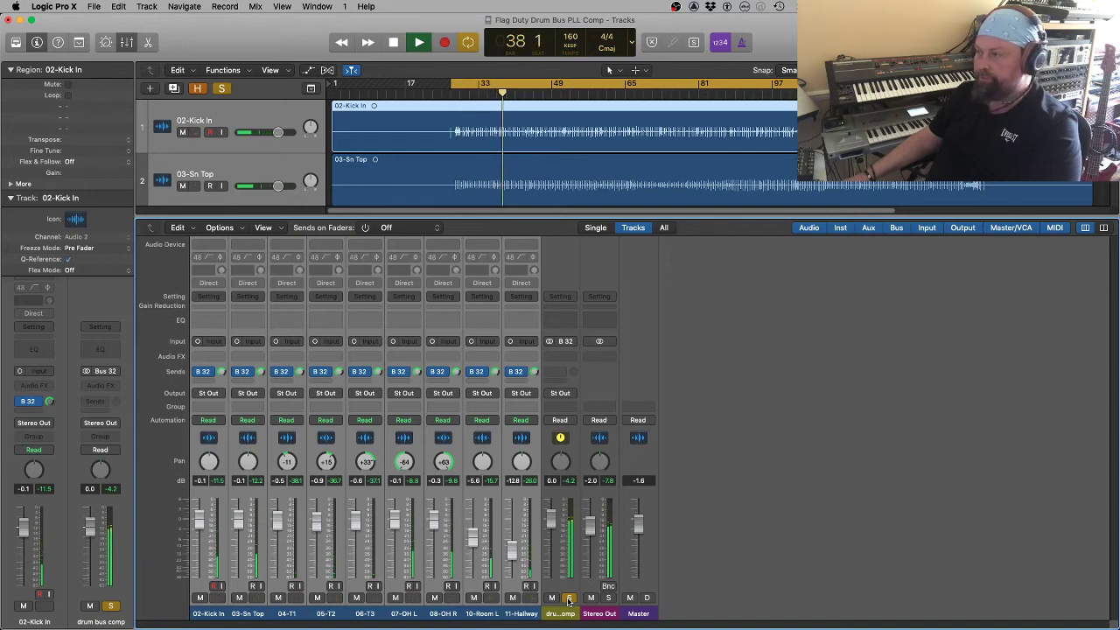
pyautogui.click(569, 598)
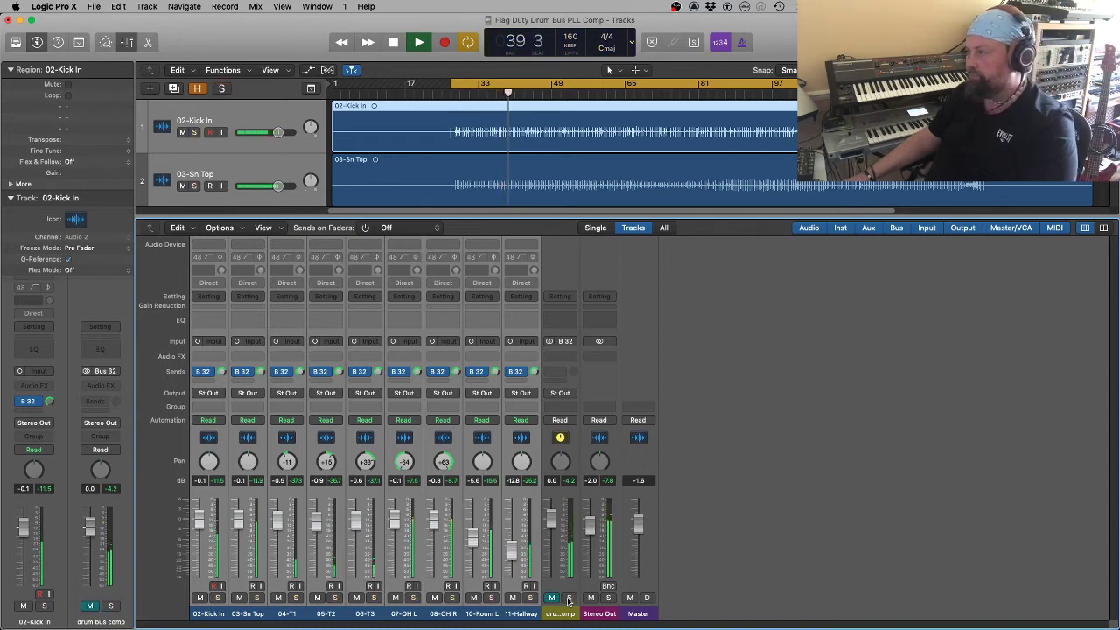
pyautogui.press('space')
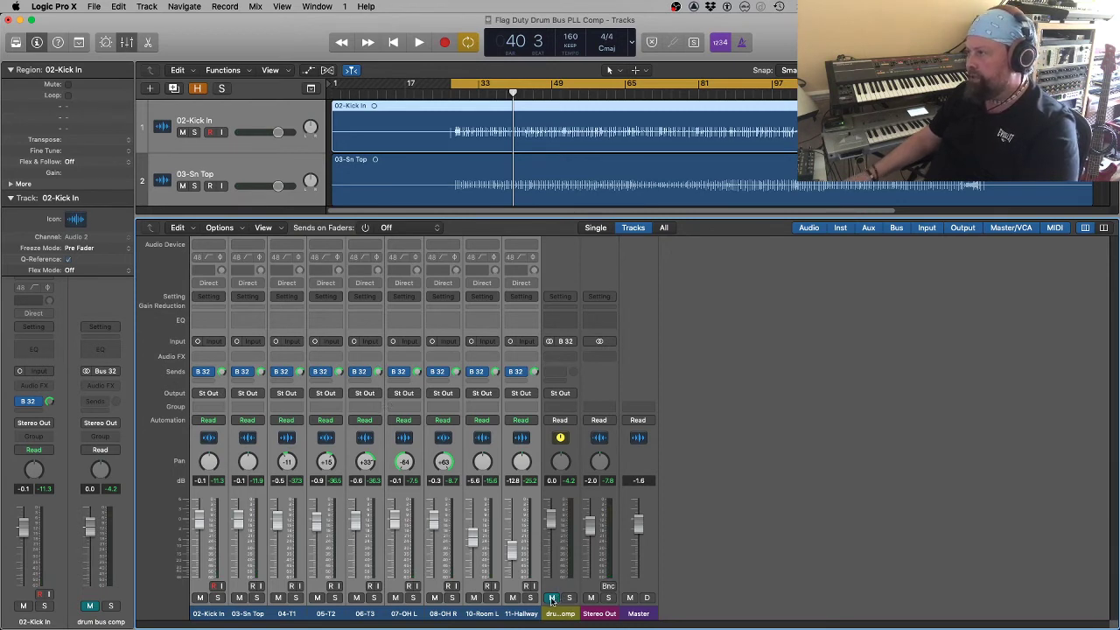
# Step: Insert a stereo Compressor on the drum bus comp aux and move its window clear of the mixer channels
pyautogui.click(574, 357)
pyautogui.moveTo(578, 390)
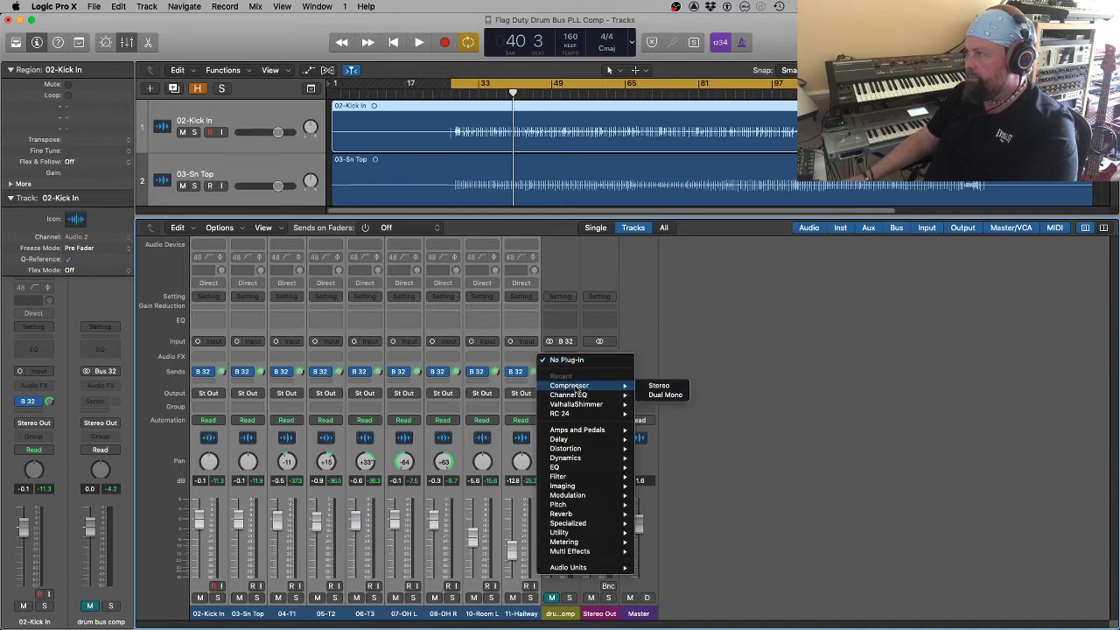
pyautogui.click(655, 386)
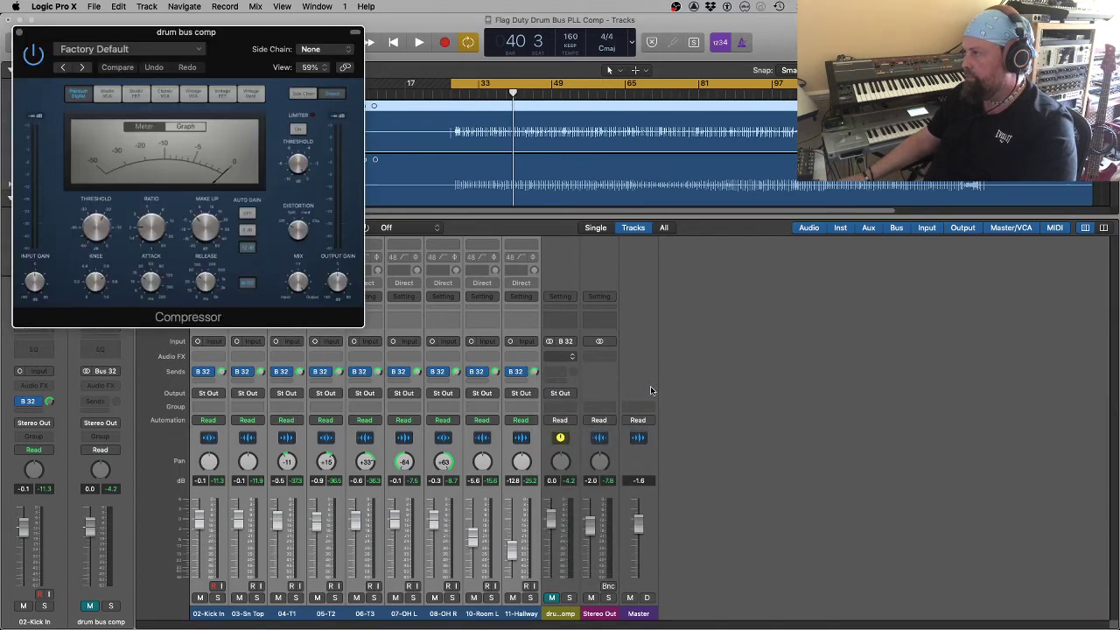
pyautogui.moveTo(226, 33); pyautogui.dragTo(887, 296)
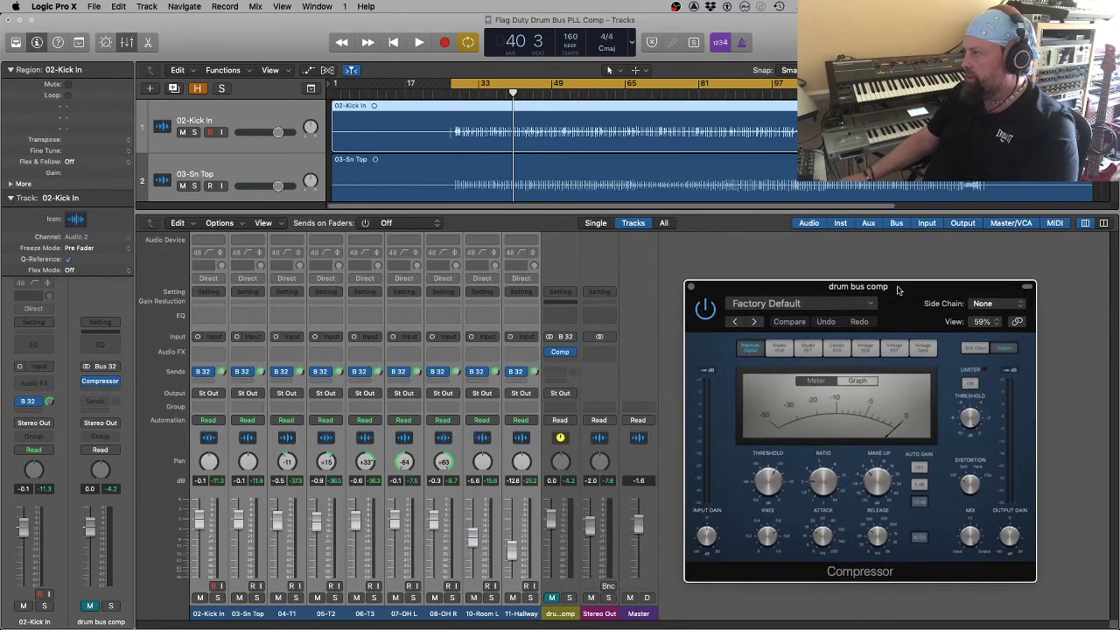
# Step: Set the Compressor's circuit type to Vintage FET and load the Drum Bus CompJEZ setting
pyautogui.click(896, 352)
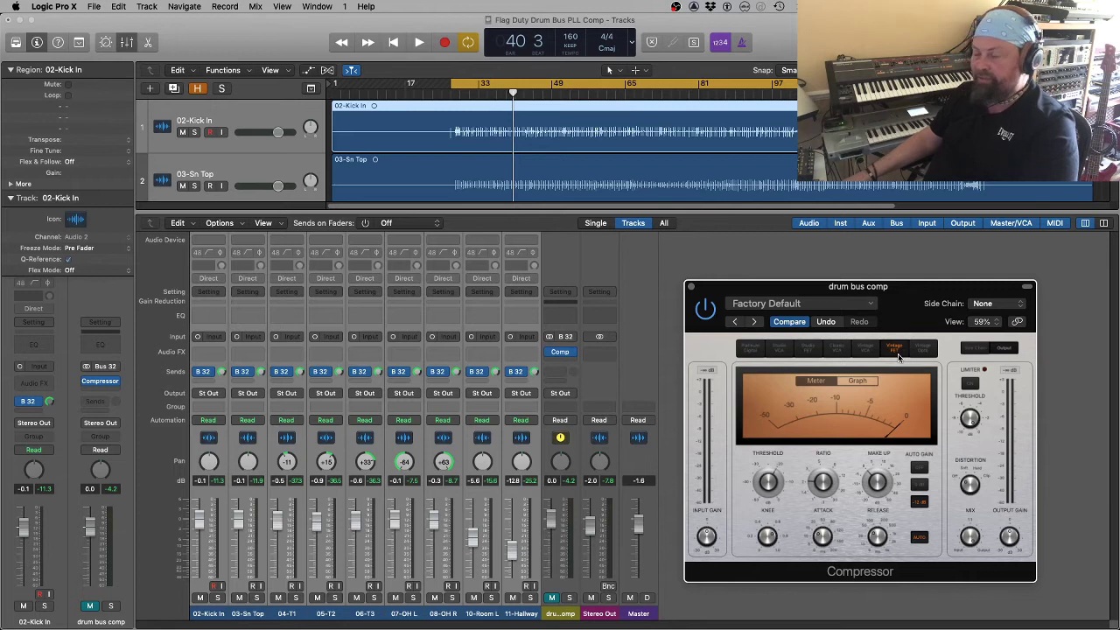
pyautogui.click(871, 305)
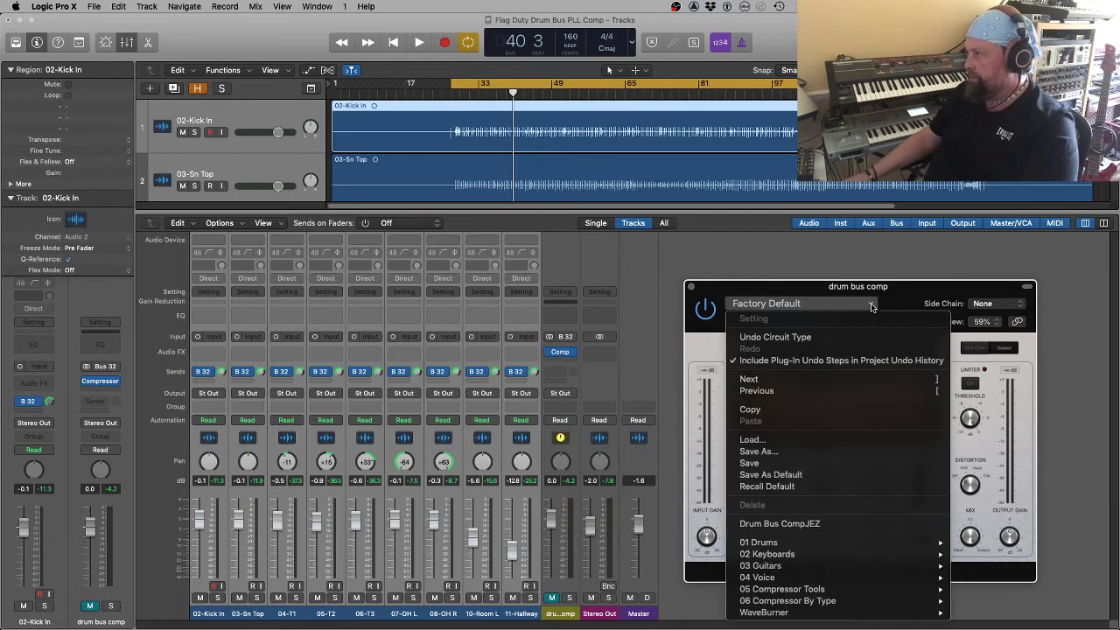
pyautogui.click(856, 522)
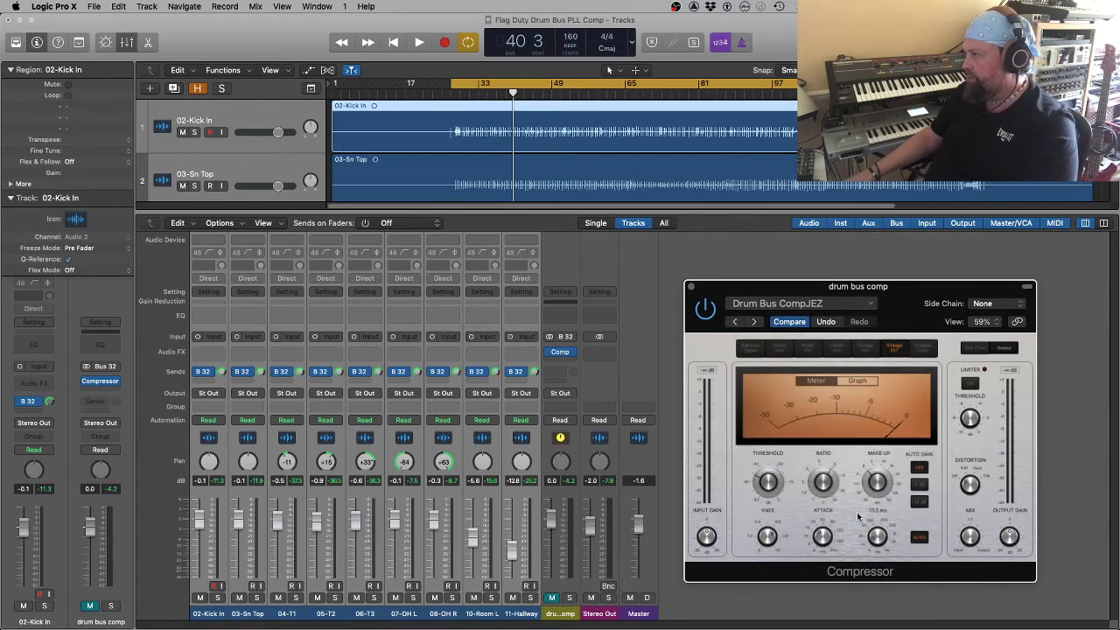
pyautogui.moveTo(776, 490)
pyautogui.moveTo(837, 482)
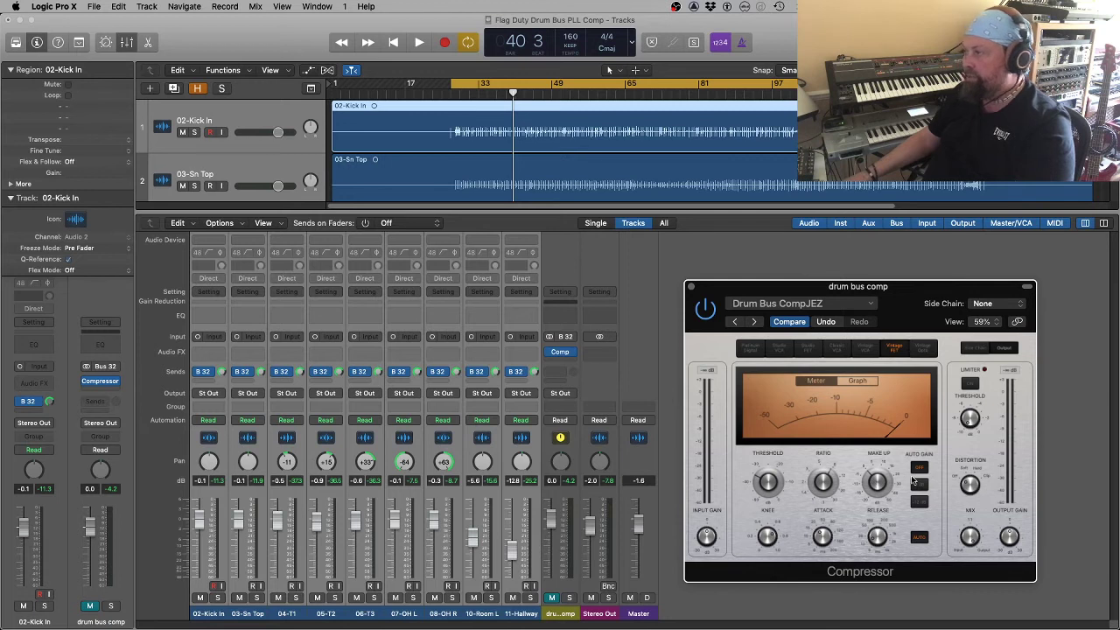
pyautogui.moveTo(877, 539)
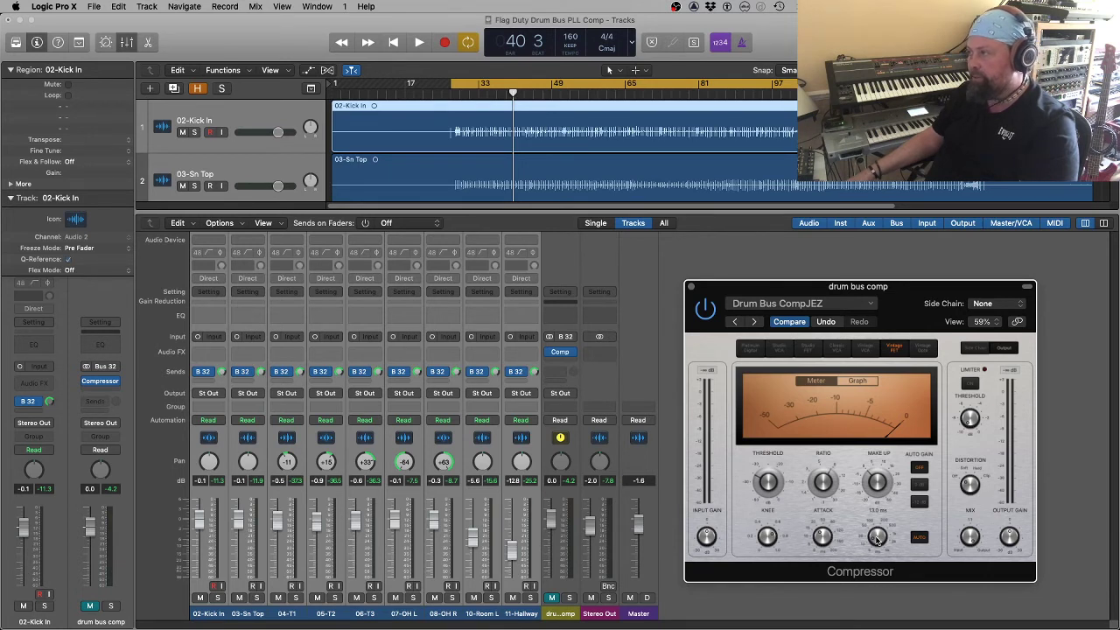
# Step: Solo the drum bus comp aux, listen to the compressed drums on their own, and unsolo it
pyautogui.press('s')
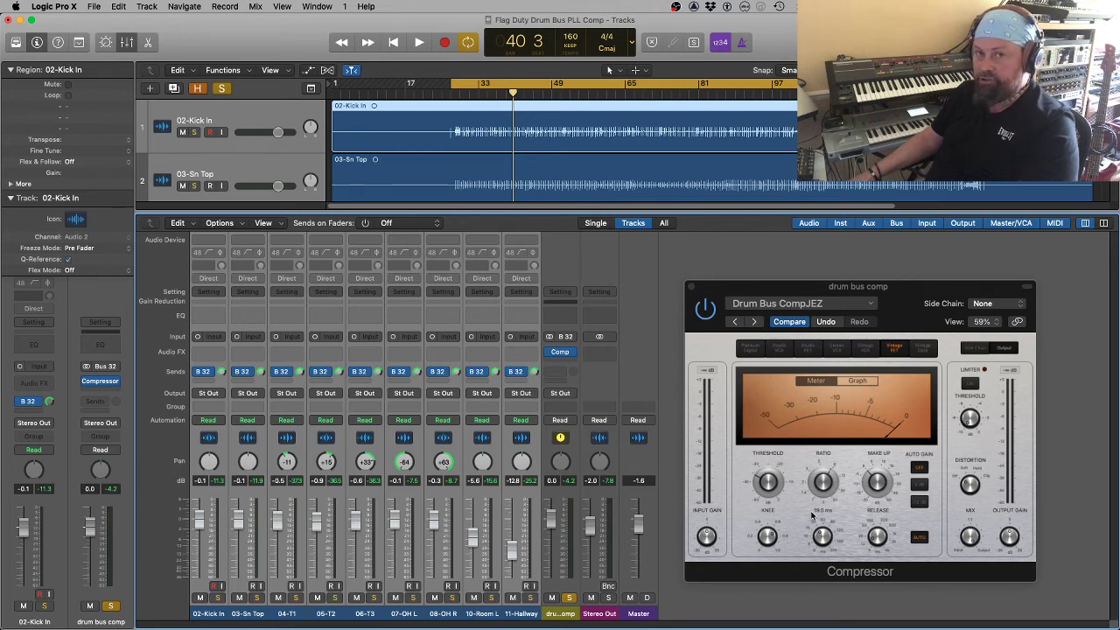
pyautogui.press('space')
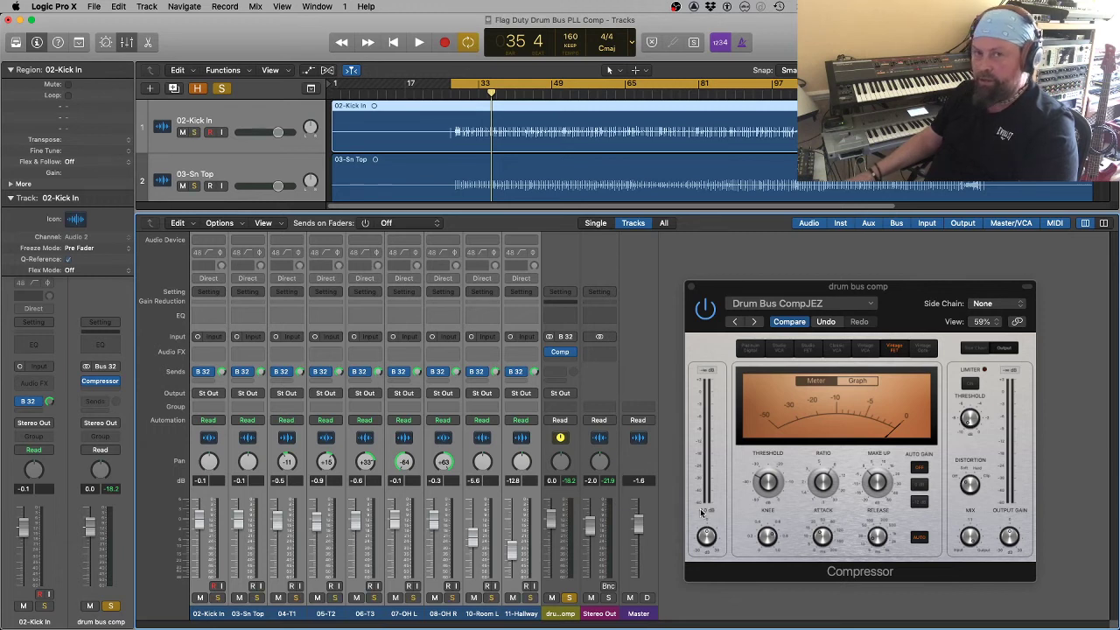
pyautogui.click(569, 600)
# Step: Unmute the drum bus comp aux and, starting from silence, blend its fader up to -5.3 dB while the drums play
pyautogui.moveTo(552, 528); pyautogui.dragTo(552, 583)
pyautogui.click(553, 599)
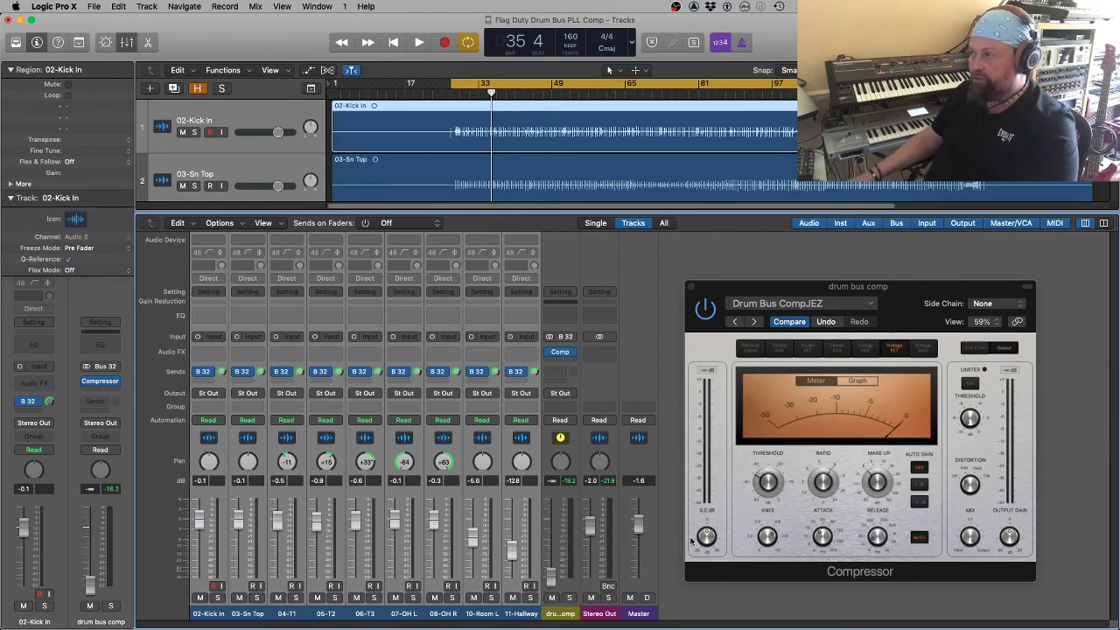
pyautogui.press('space')
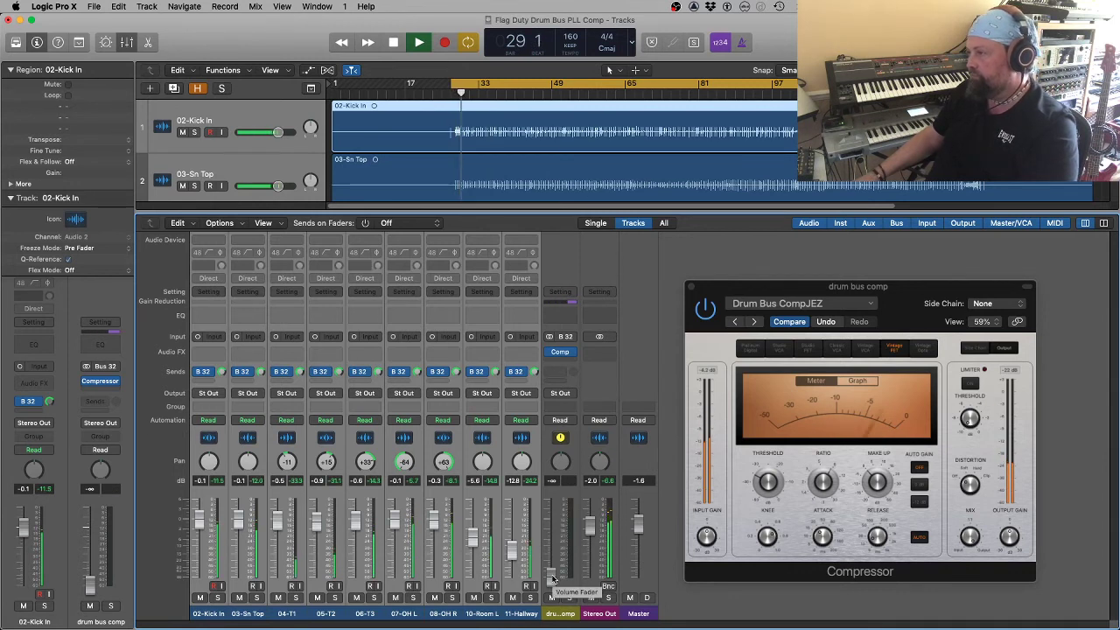
pyautogui.moveTo(552, 580); pyautogui.dragTo(552, 572)
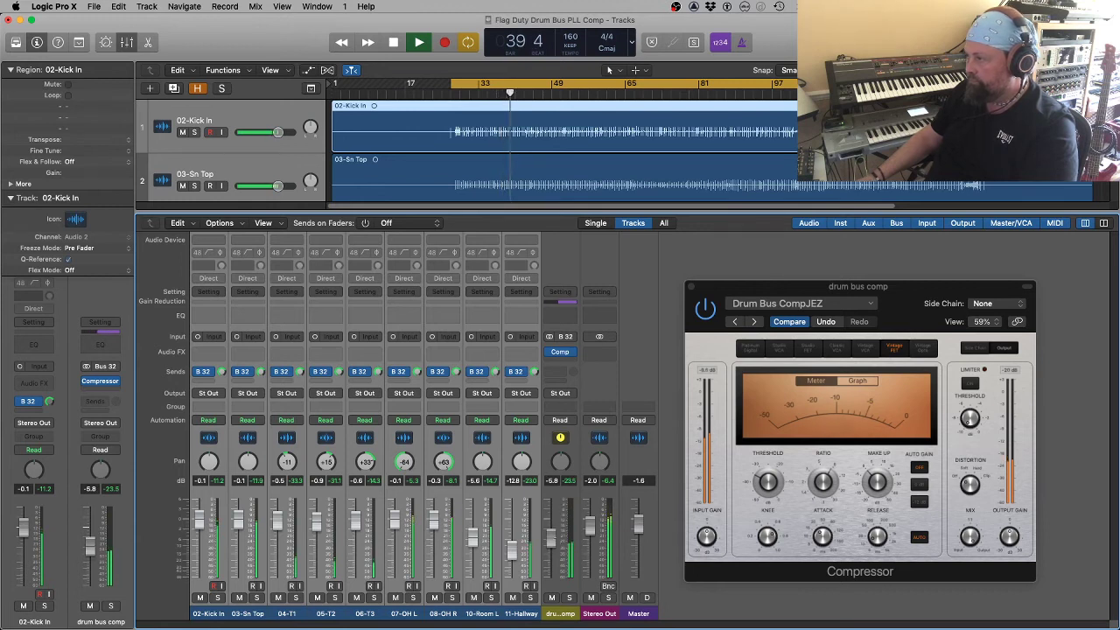
pyautogui.moveTo(558, 541); pyautogui.dragTo(552, 535)
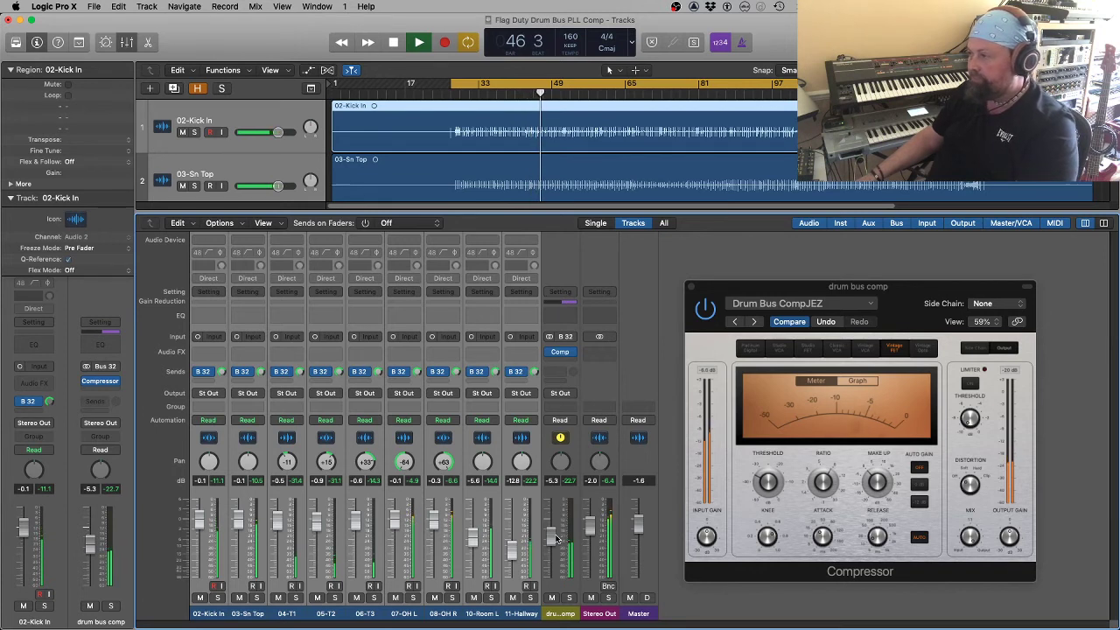
pyautogui.press('space')
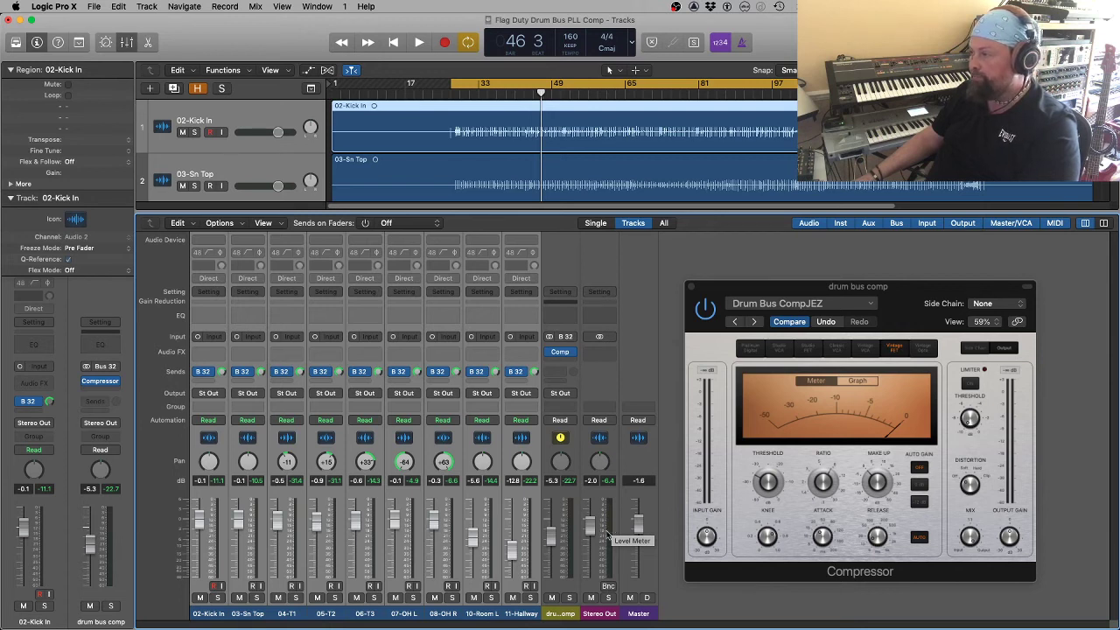
# Step: Play the drums while muting and unmuting the drum bus comp aux to compare the mix with and without parallel compression
pyautogui.click(553, 599)
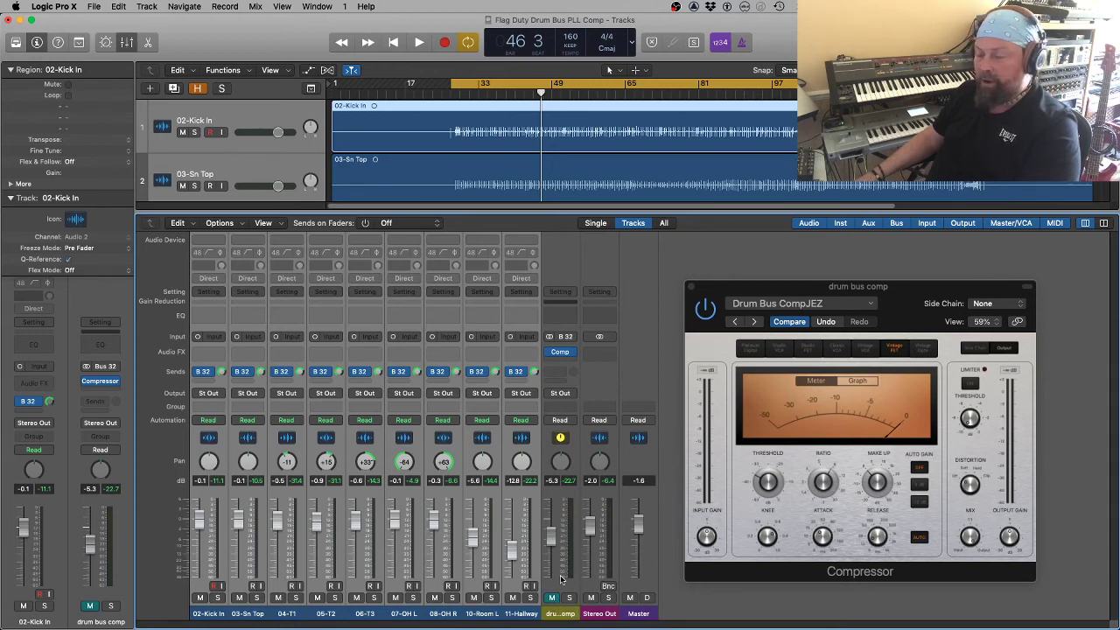
pyautogui.press('space')
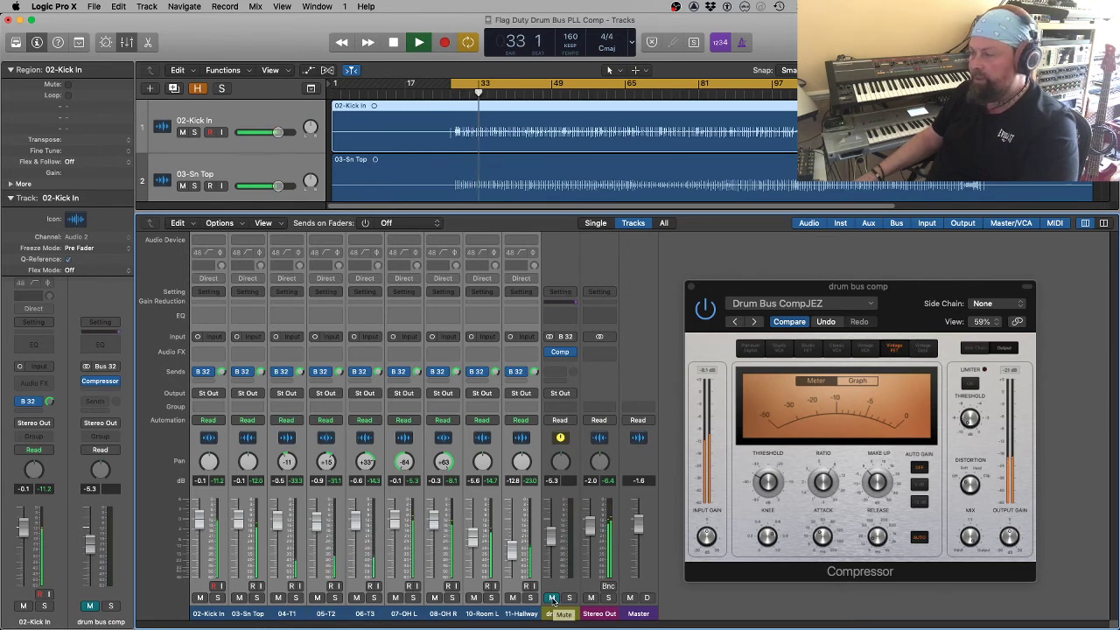
pyautogui.click(552, 599)
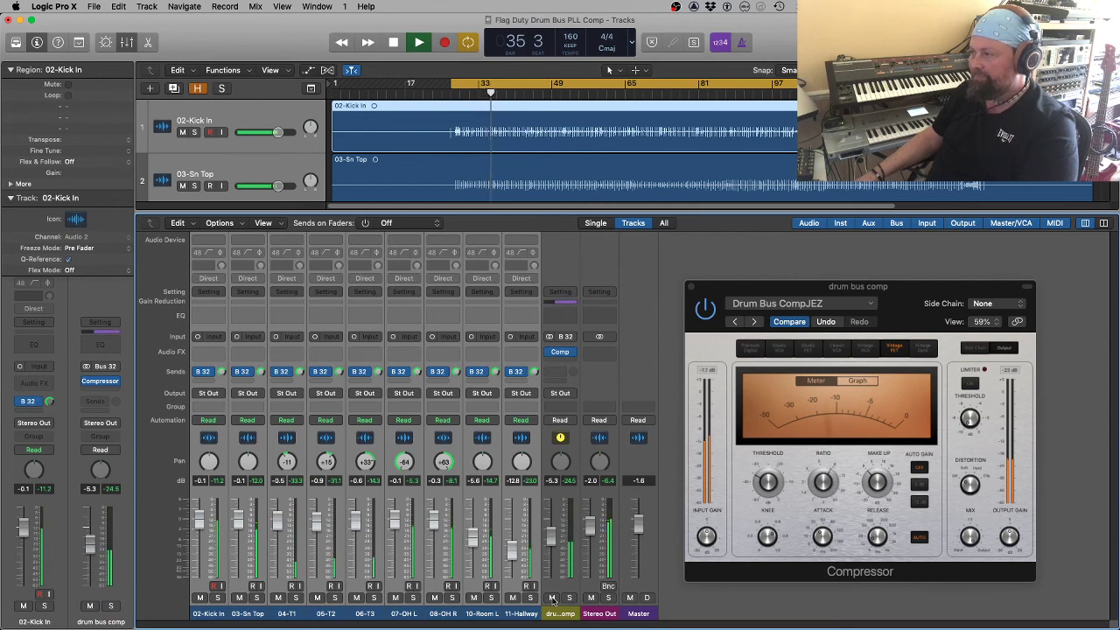
pyautogui.click(552, 599)
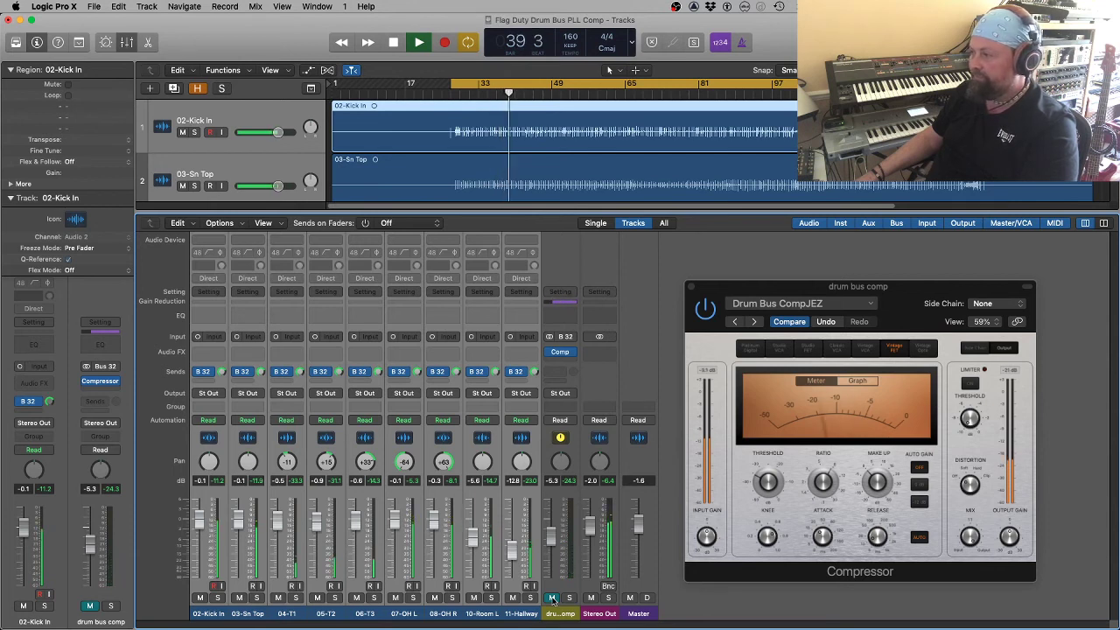
pyautogui.click(552, 599)
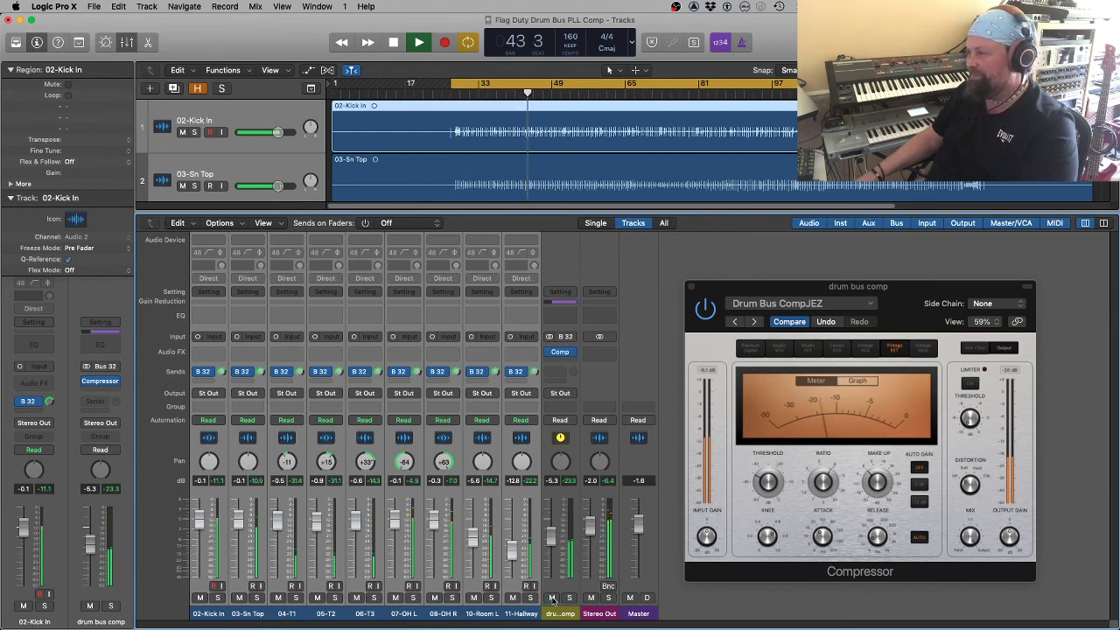
pyautogui.click(552, 599)
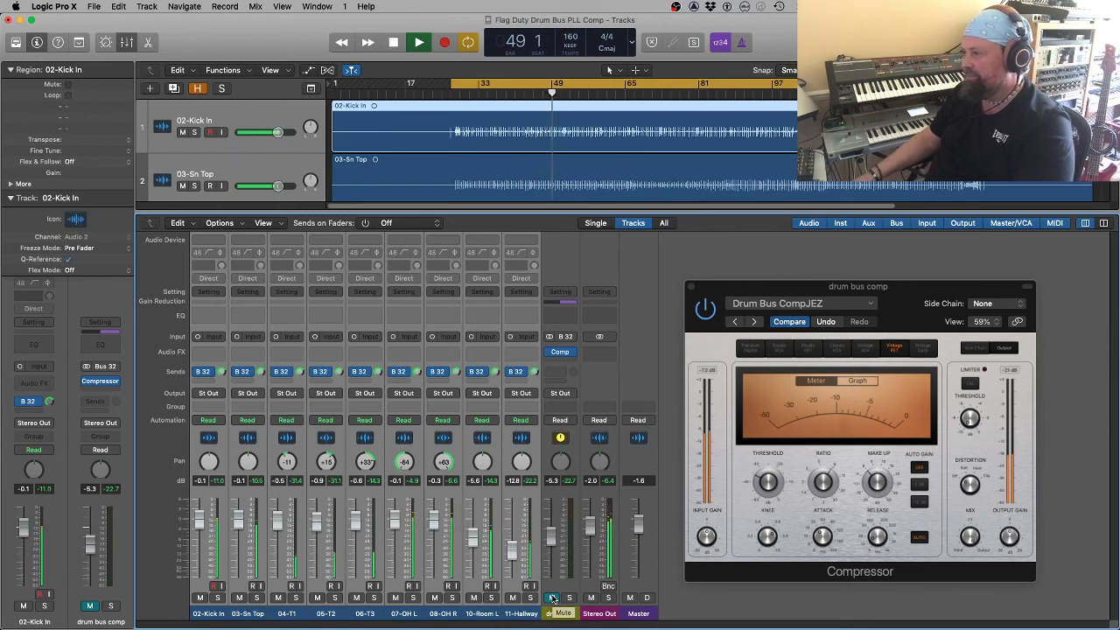
pyautogui.press('space')
pyautogui.click(553, 597)
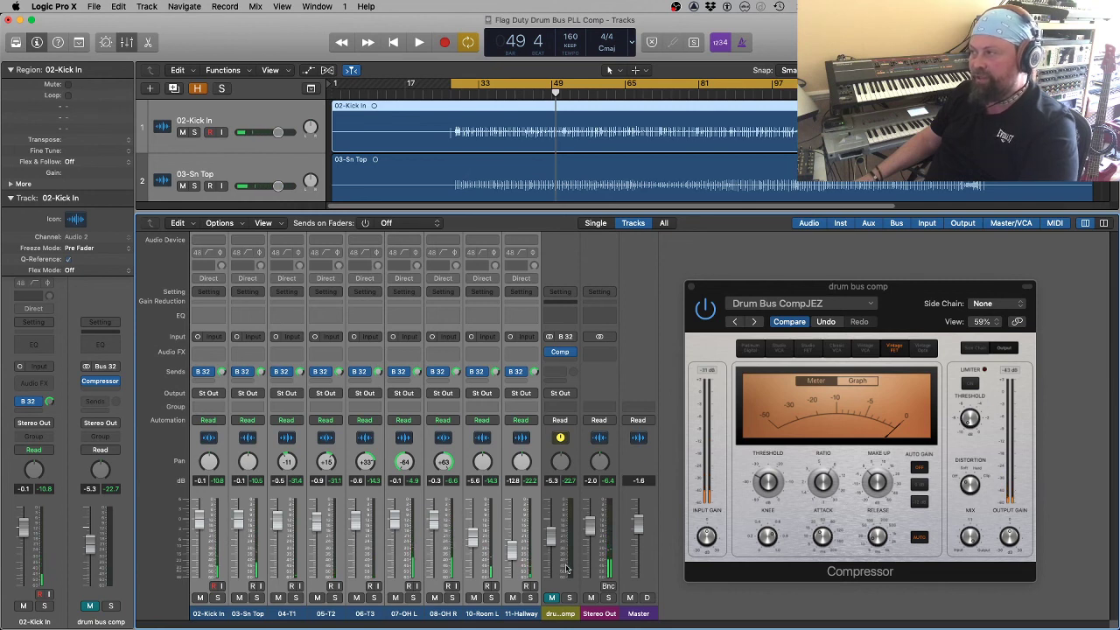